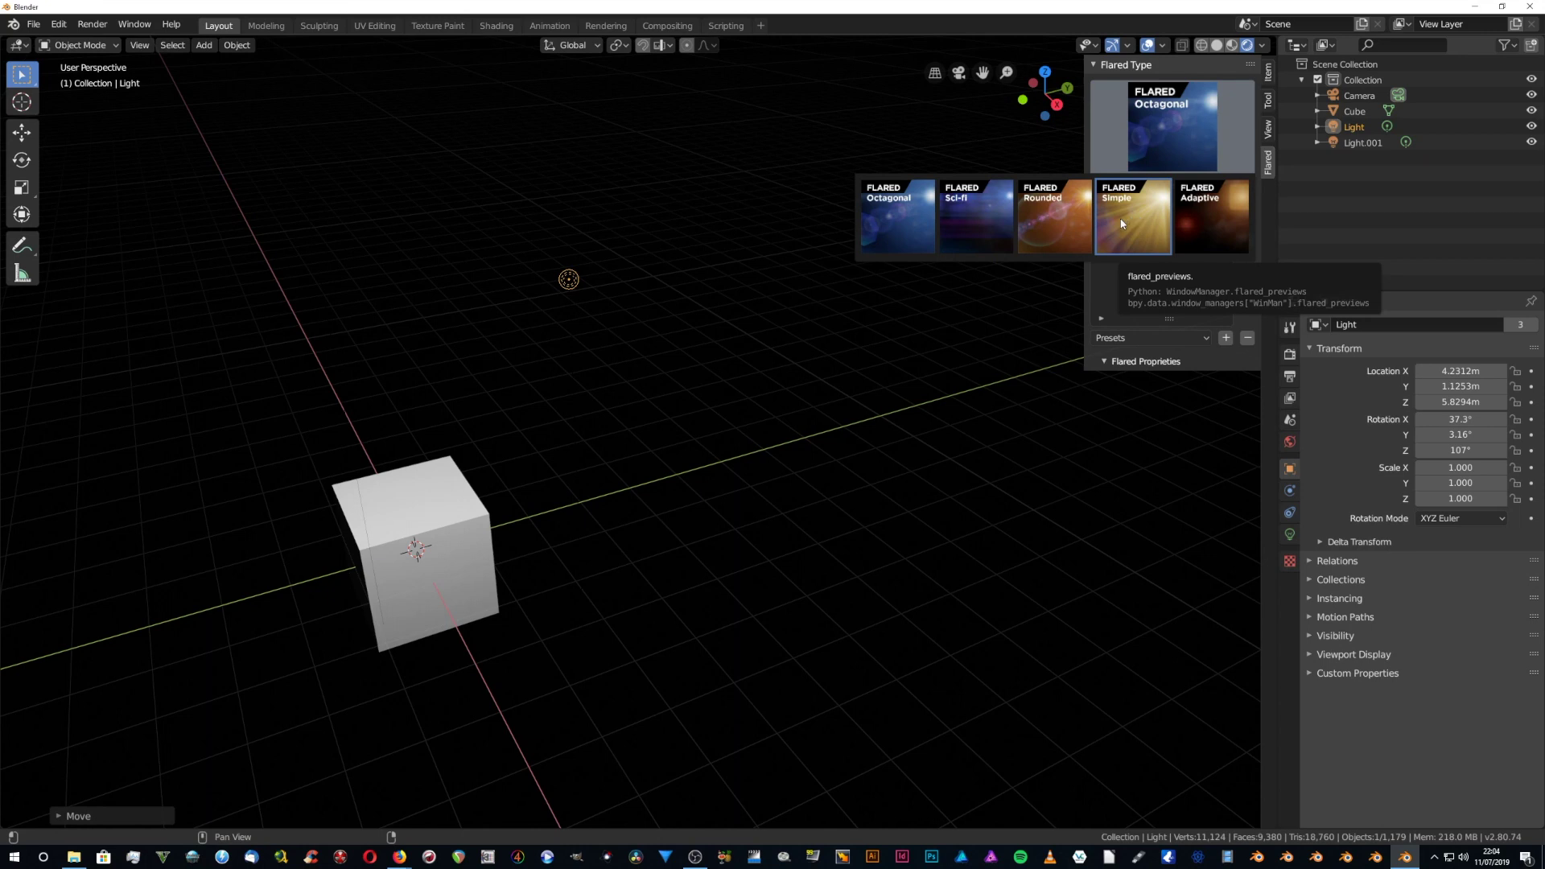
# - Add a Simple type lens flare to the selected Light and show the scene through the camera
pyautogui.click(1128, 218)
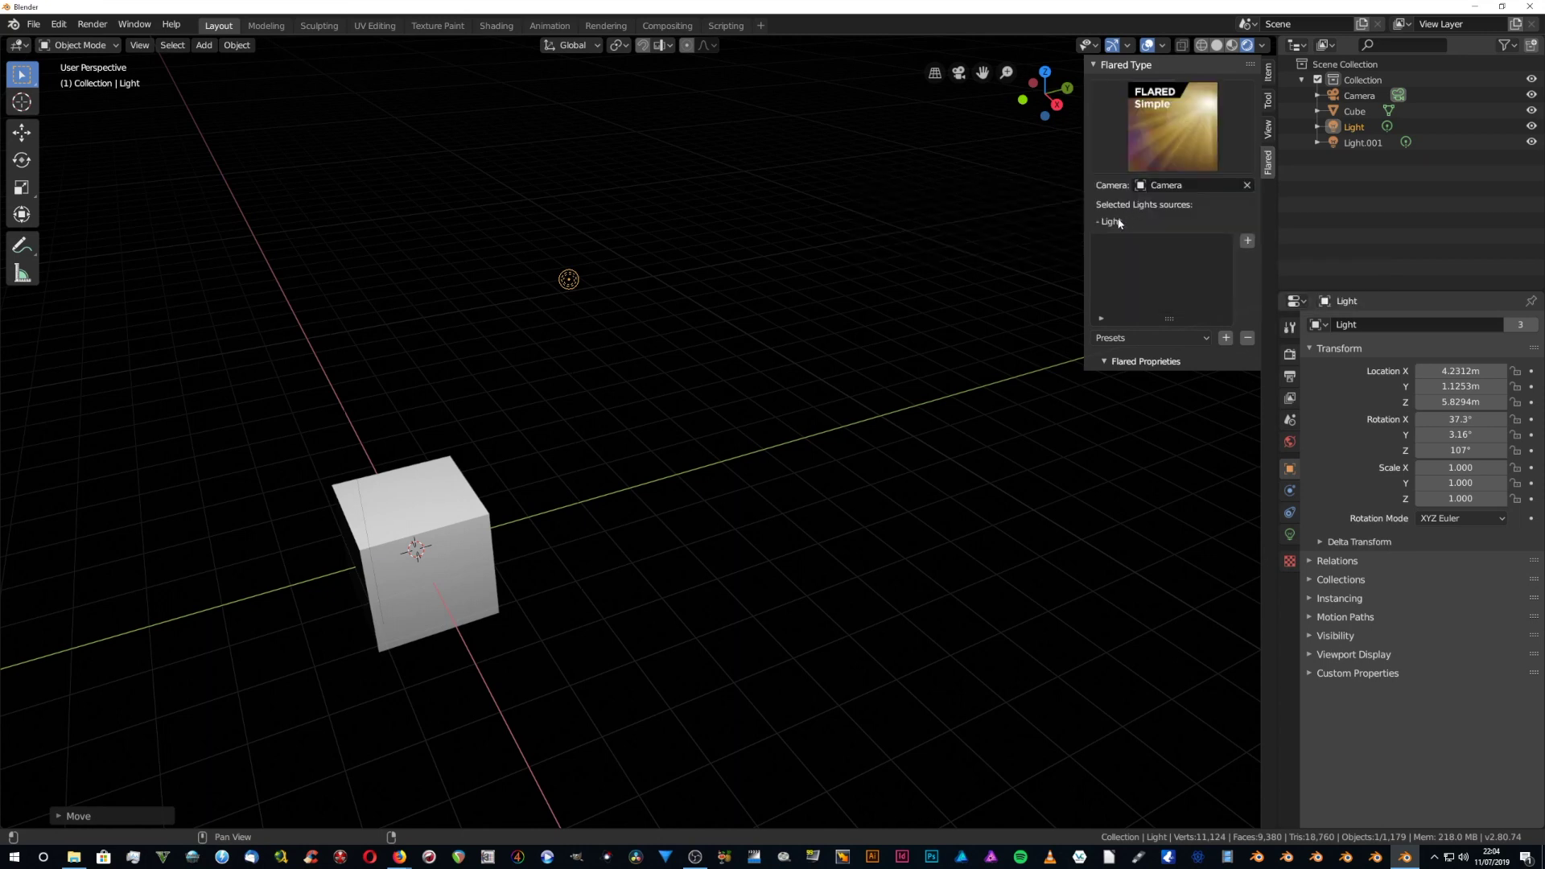
pyautogui.click(1148, 189)
pyautogui.click(1146, 207)
pyautogui.click(1248, 241)
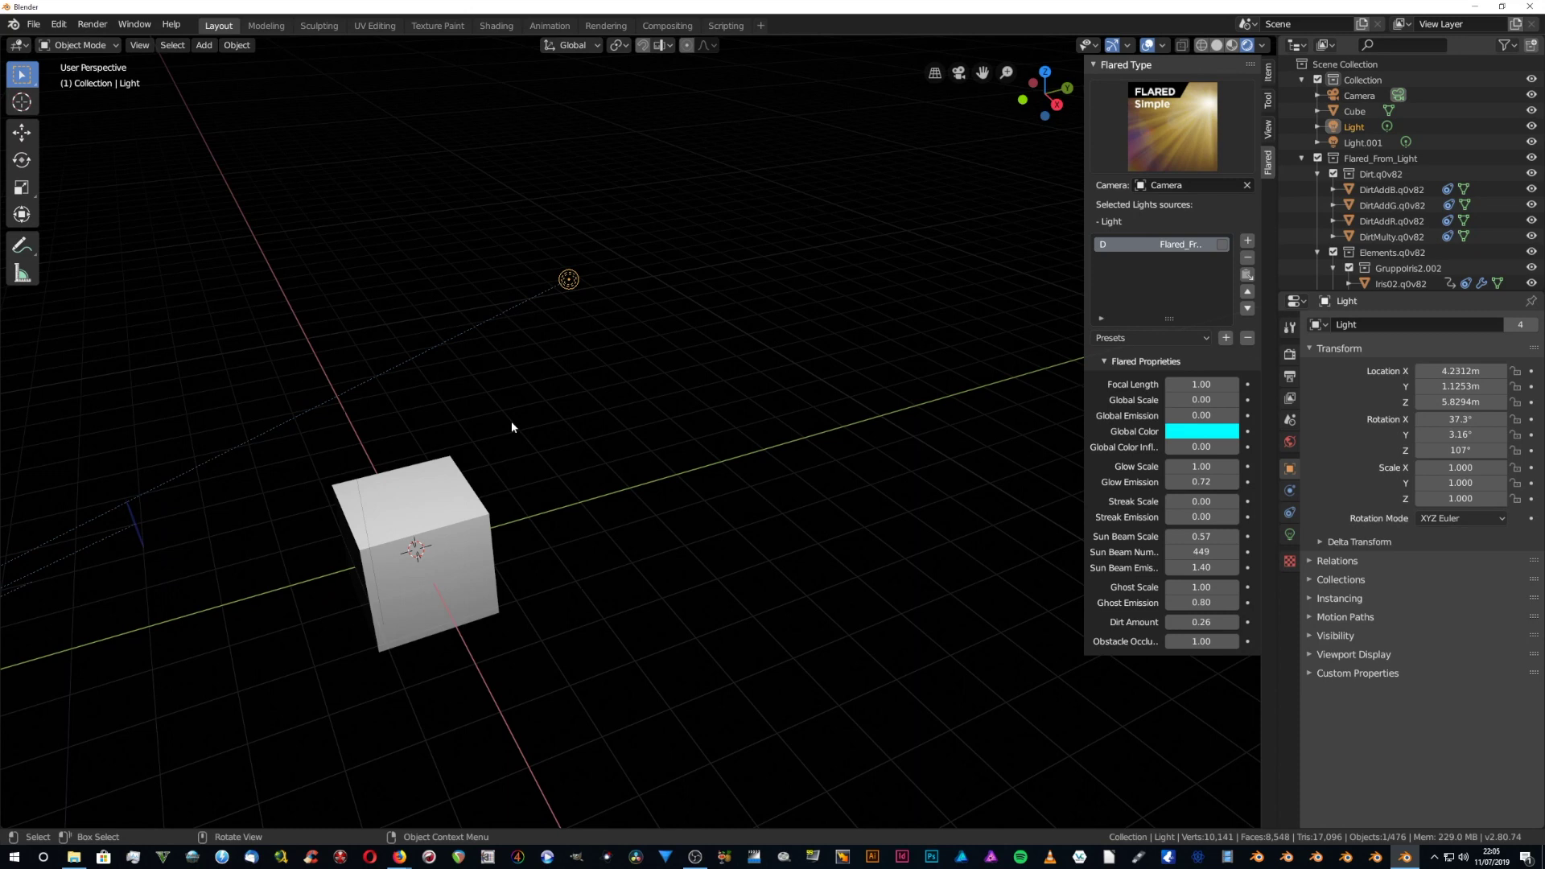
pyautogui.press('KP_0')
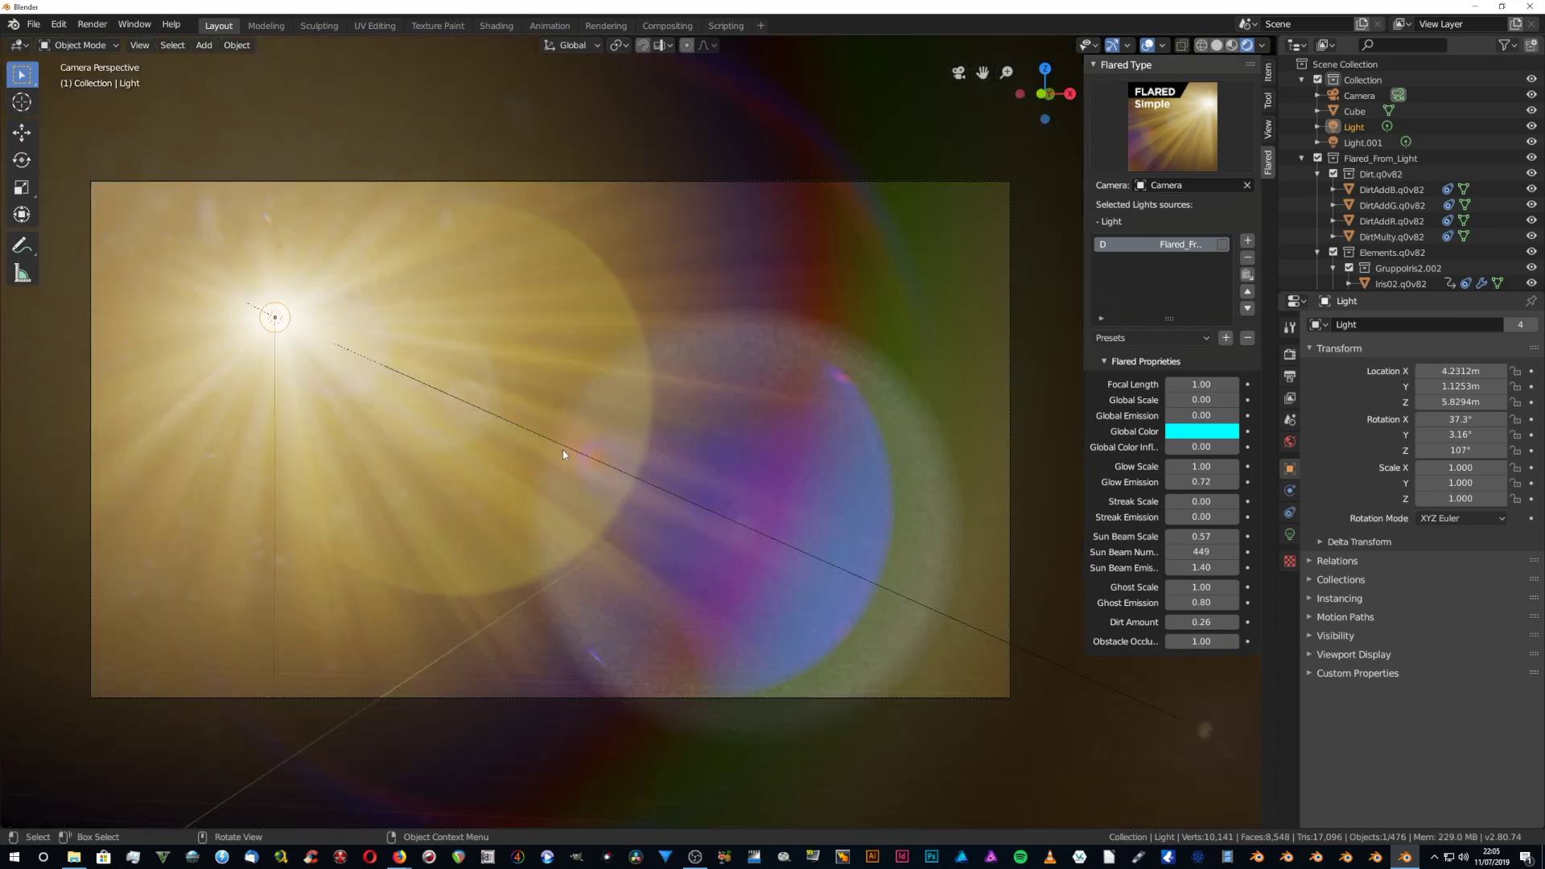
# - Hide the viewport overlays and gizmos, and turn the camera with Walk Navigation until the light sits just outside the frame's left edge
pyautogui.hotkey('shift', '`')
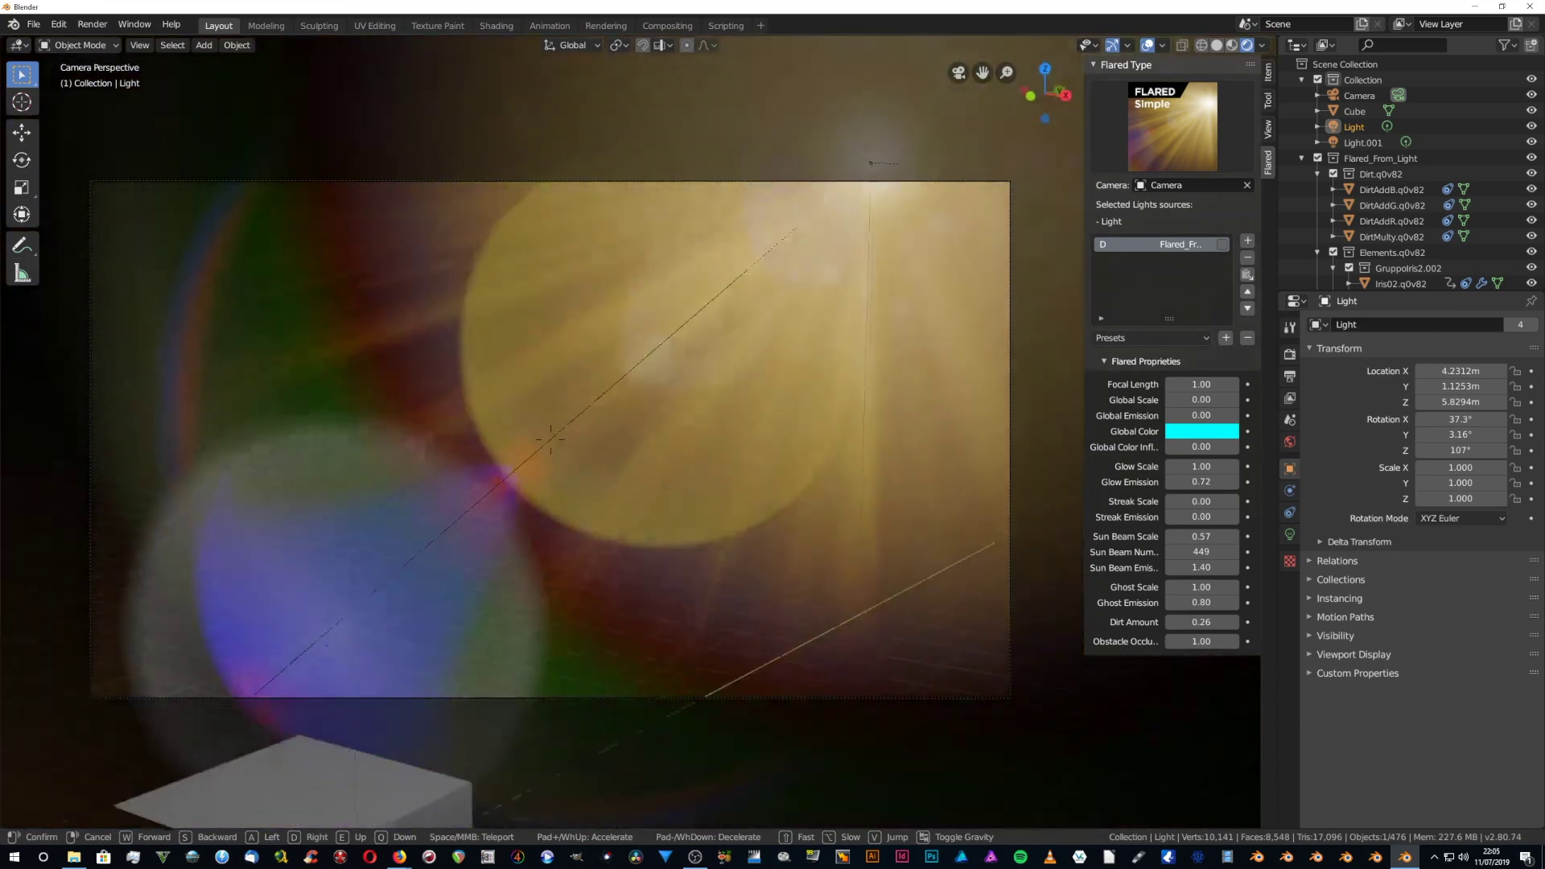
pyautogui.click(797, 386)
pyautogui.click(1149, 46)
pyautogui.click(1110, 48)
pyautogui.press('q')
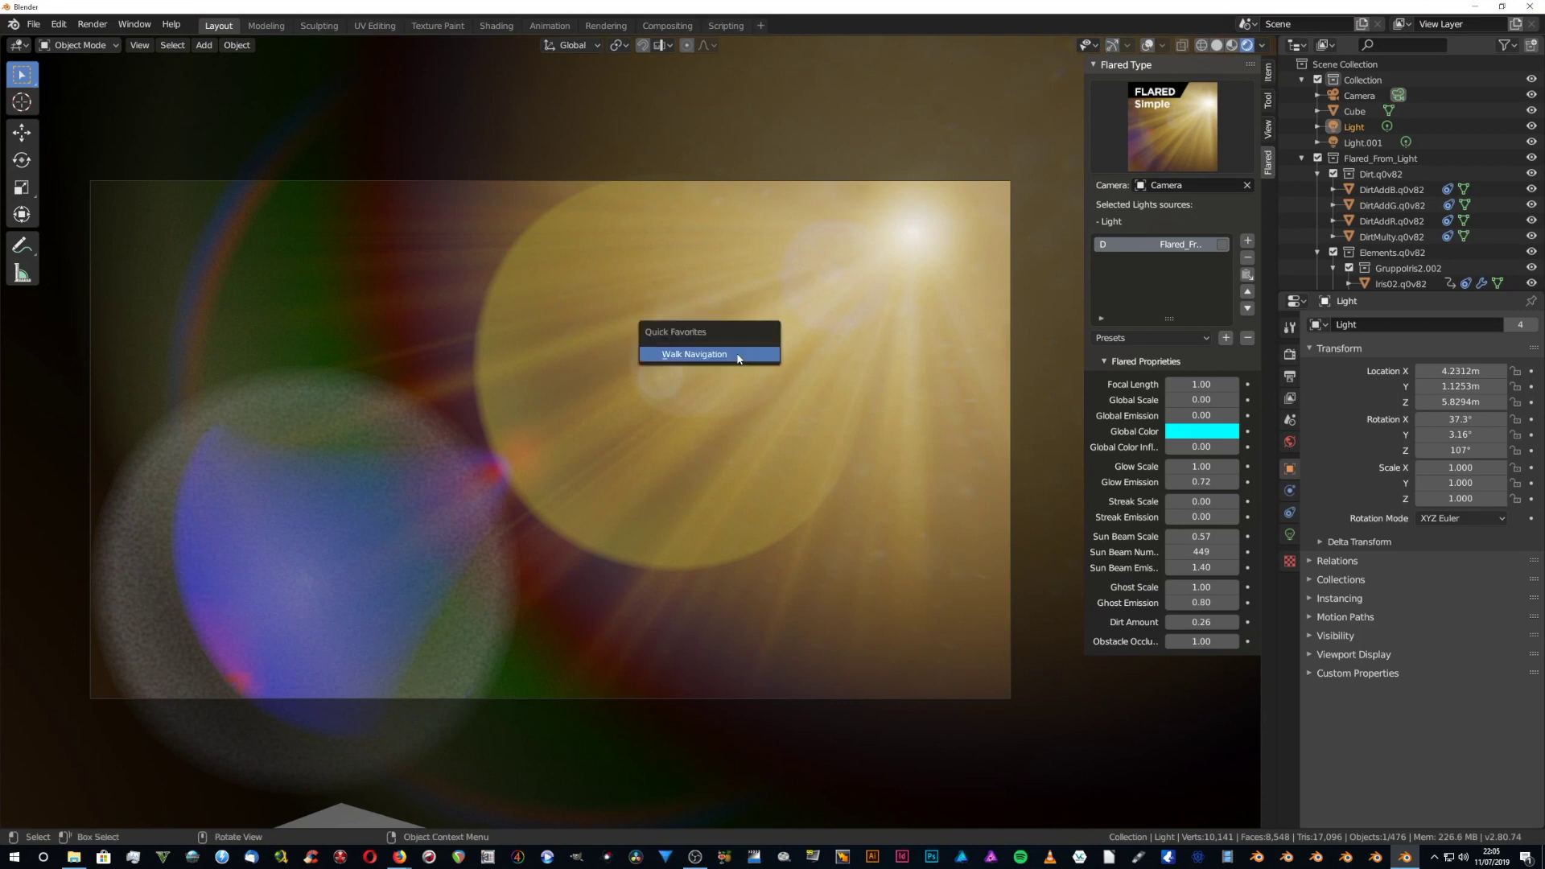
pyautogui.click(737, 358)
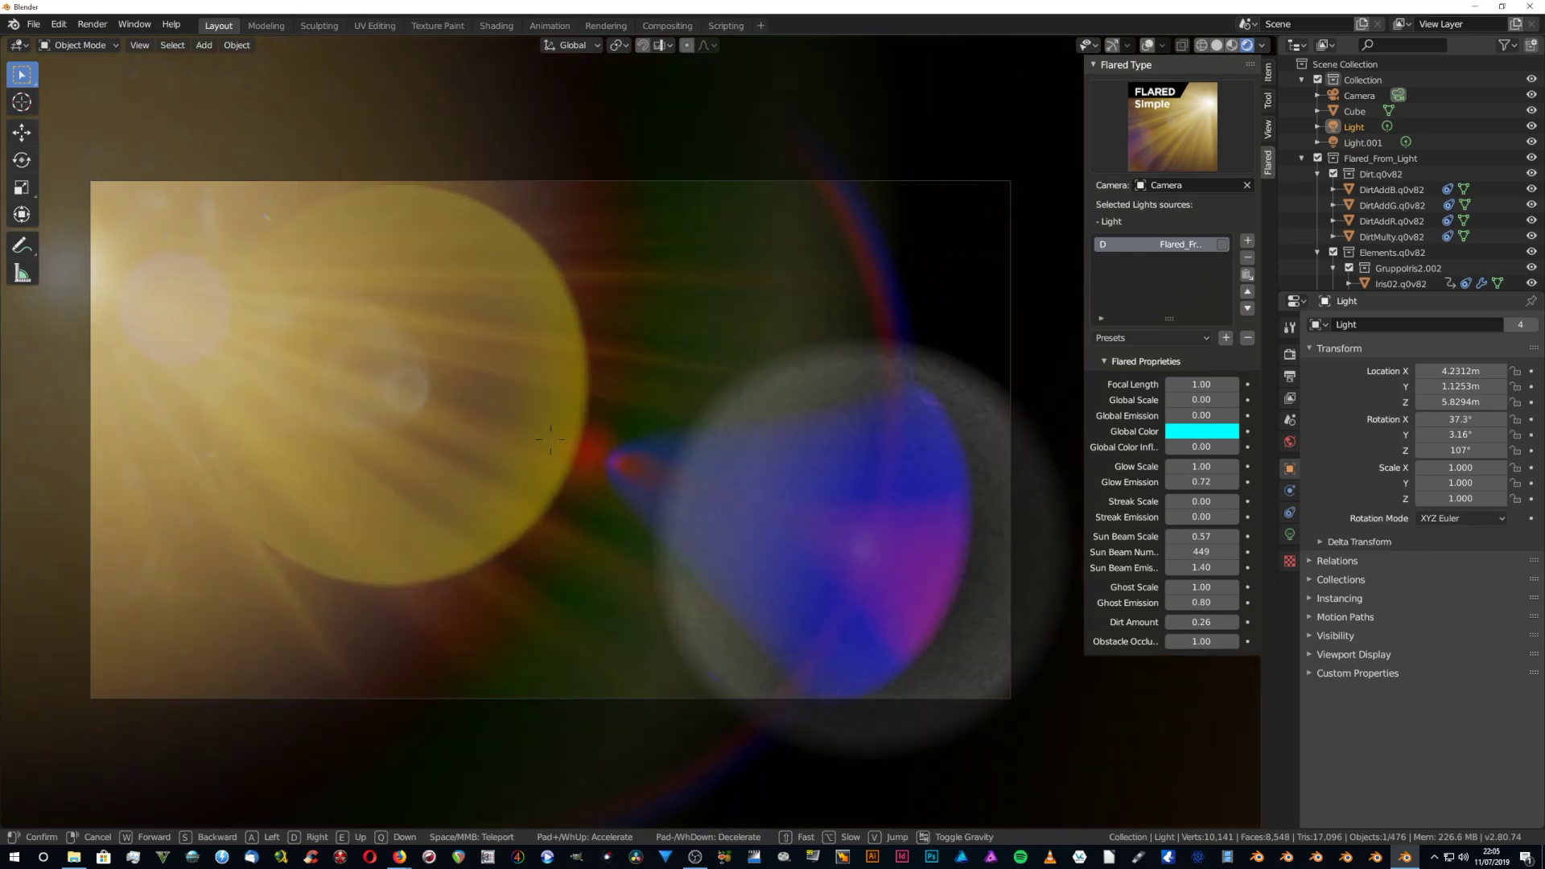
pyautogui.click(551, 439)
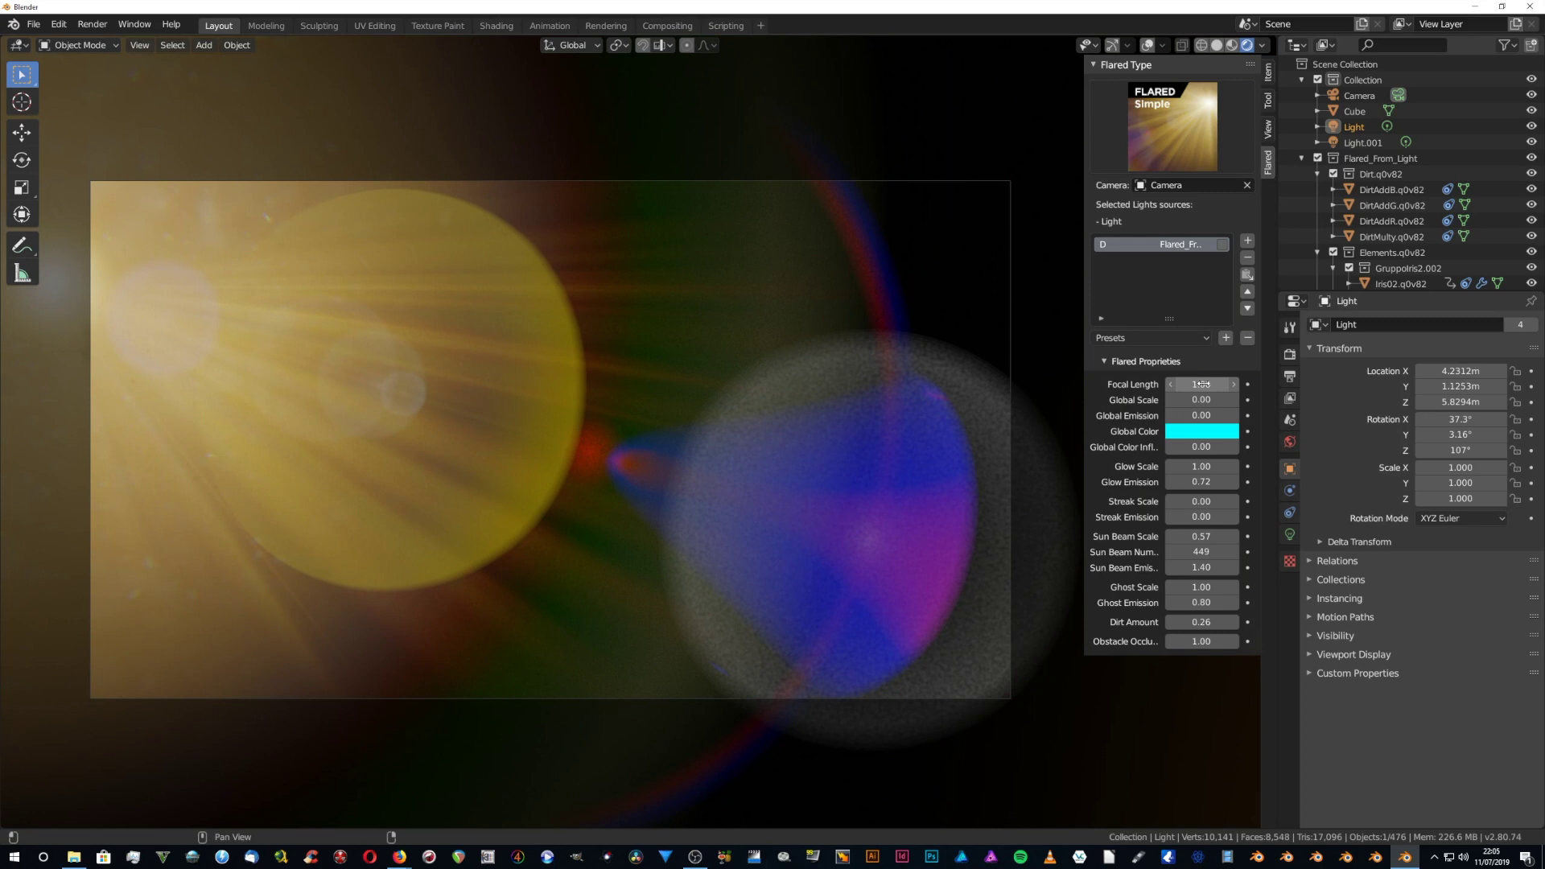
# - Set the flare's Focal Length to 0.88, and test Global Scale and Global Emission, leaving both at 0.00
pyautogui.moveTo(1202, 384)
pyautogui.mouseDown()
pyautogui.moveTo(1140, 385)
pyautogui.moveTo(1200, 385)
pyautogui.mouseUp()
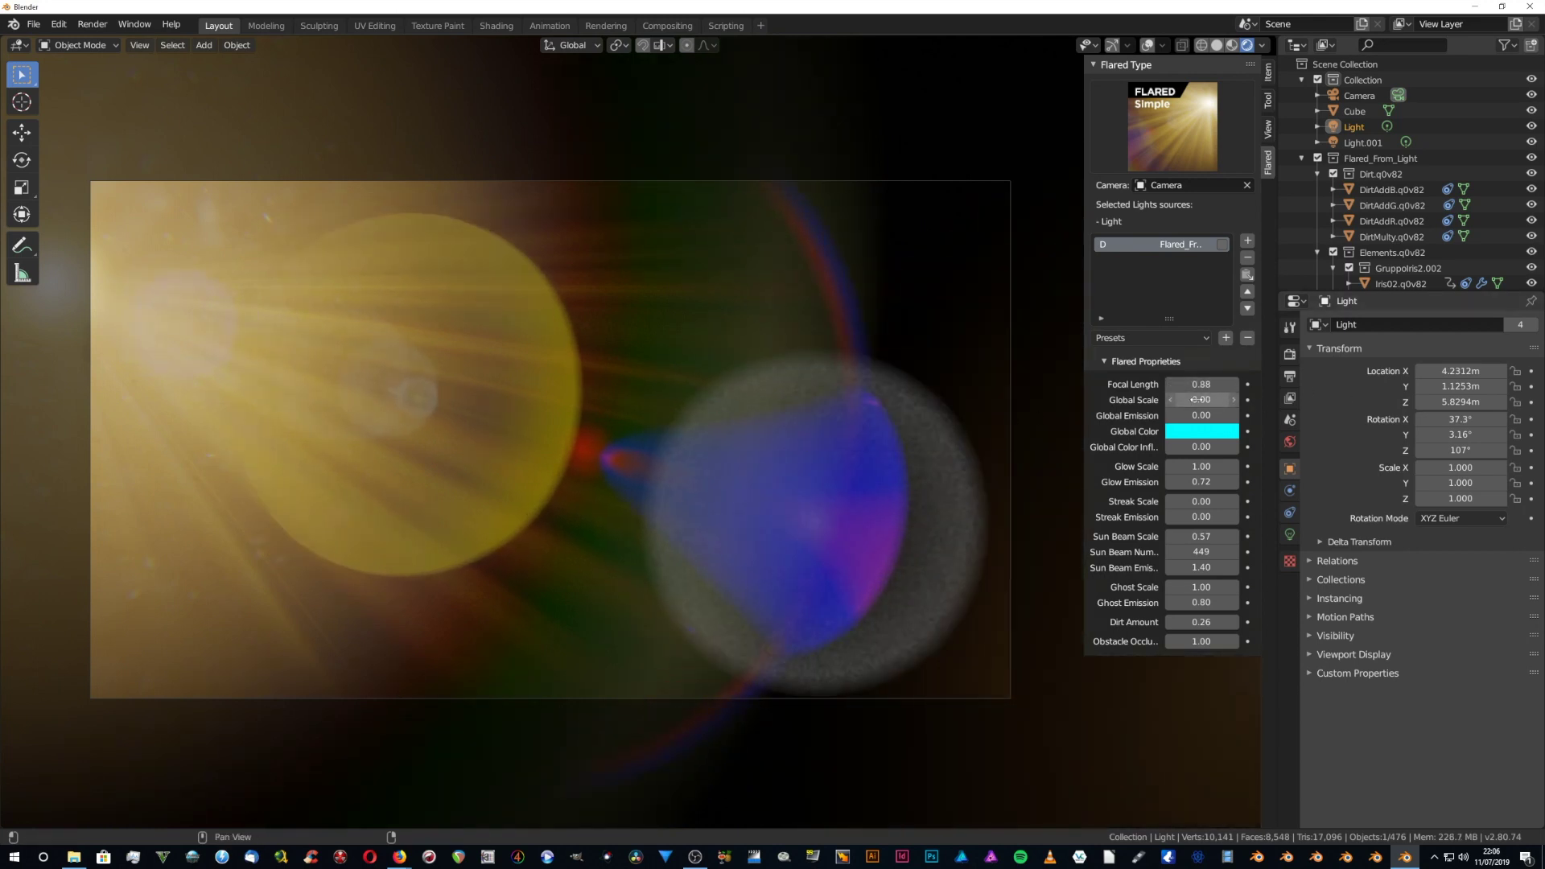
pyautogui.moveTo(1195, 399)
pyautogui.mouseDown()
pyautogui.moveTo(1244, 399)
pyautogui.moveTo(1194, 399)
pyautogui.mouseUp()
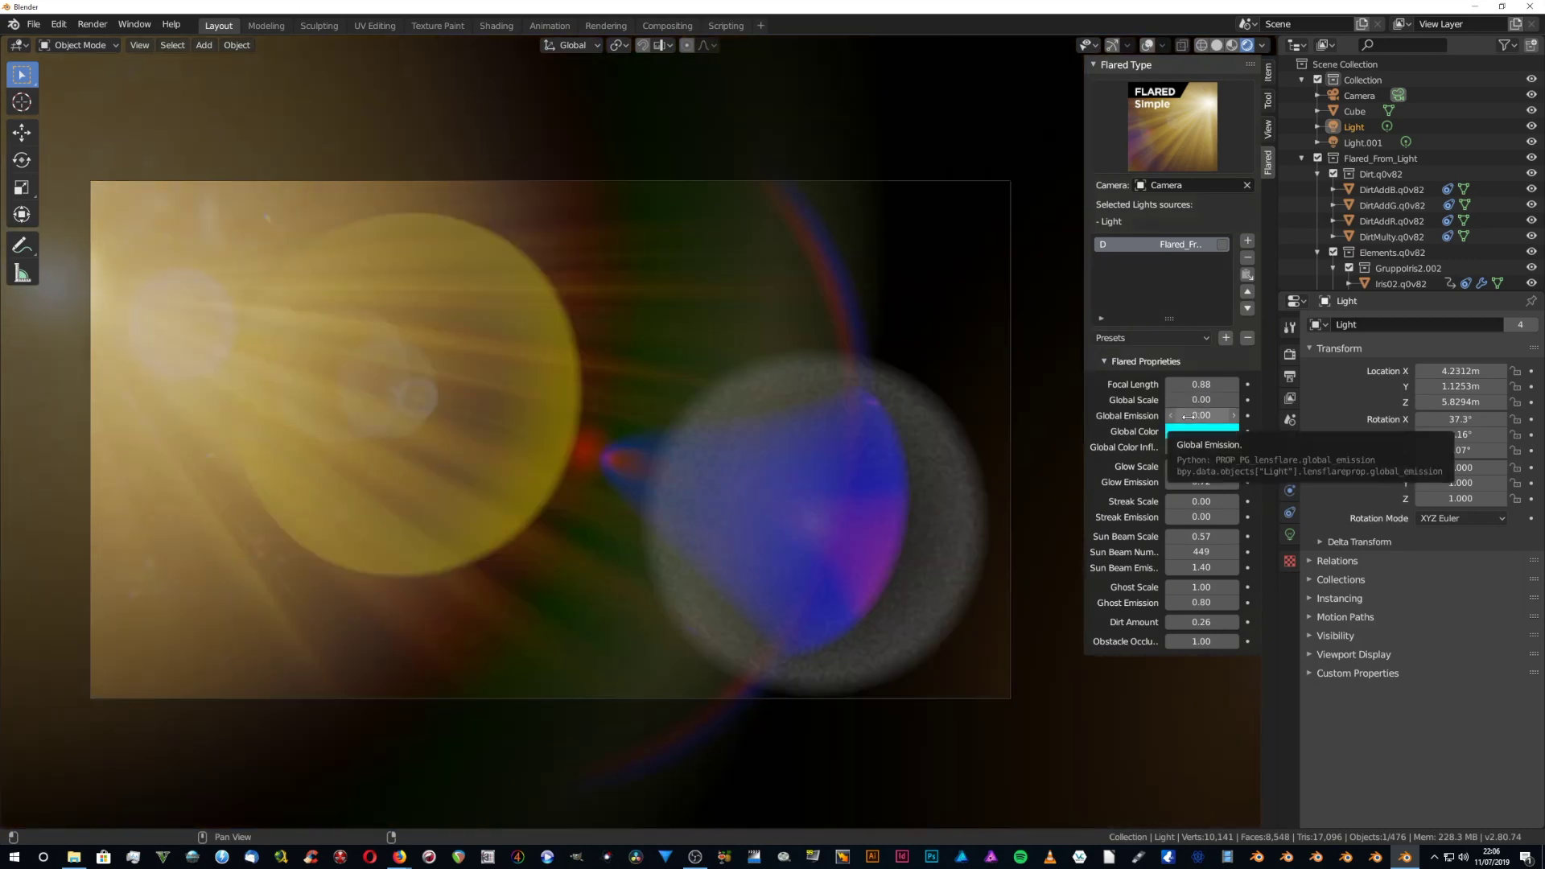
pyautogui.moveTo(1189, 416)
pyautogui.mouseDown()
pyautogui.moveTo(1232, 416)
pyautogui.moveTo(1189, 416)
pyautogui.mouseUp()
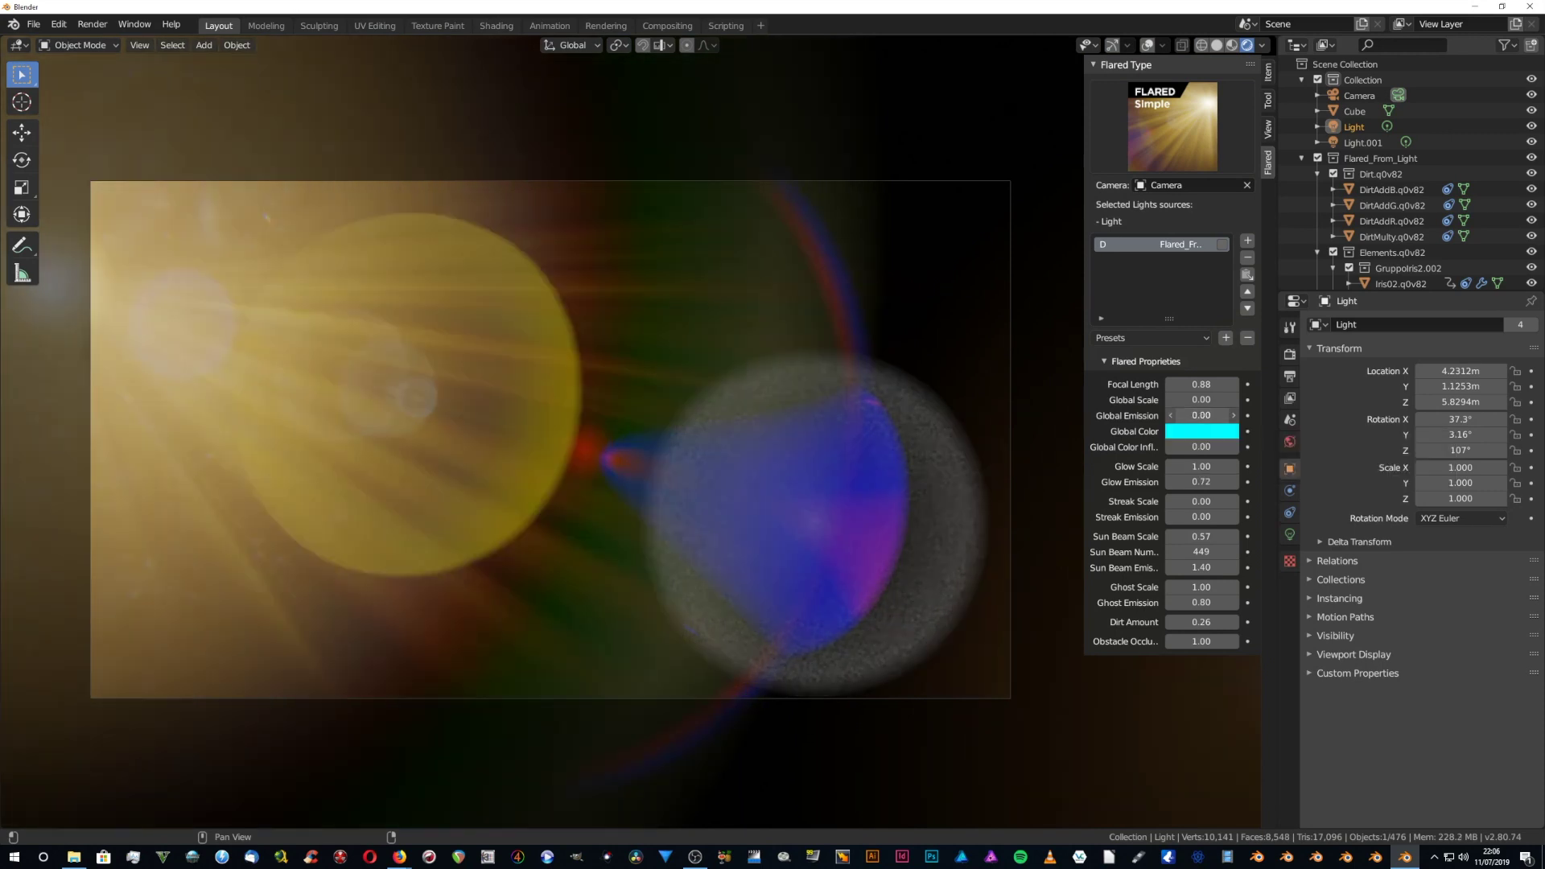
# - Change the flare's Global Color to bright green and test its influence, returning Global Color Influence to 0.00
pyautogui.click(1201, 435)
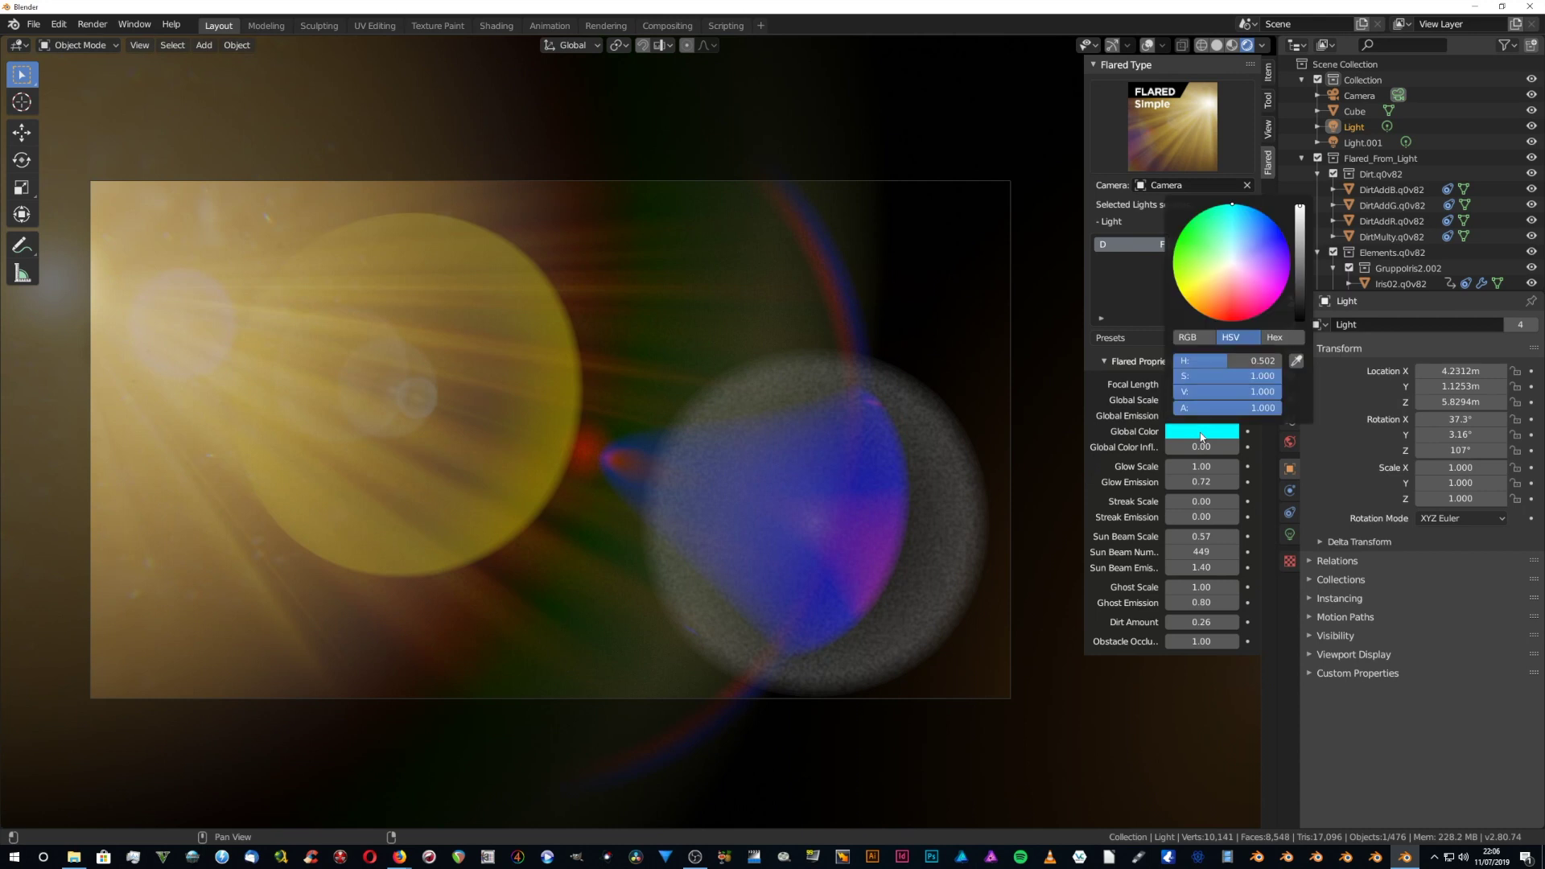
pyautogui.moveTo(1225, 271); pyautogui.dragTo(1174, 251)
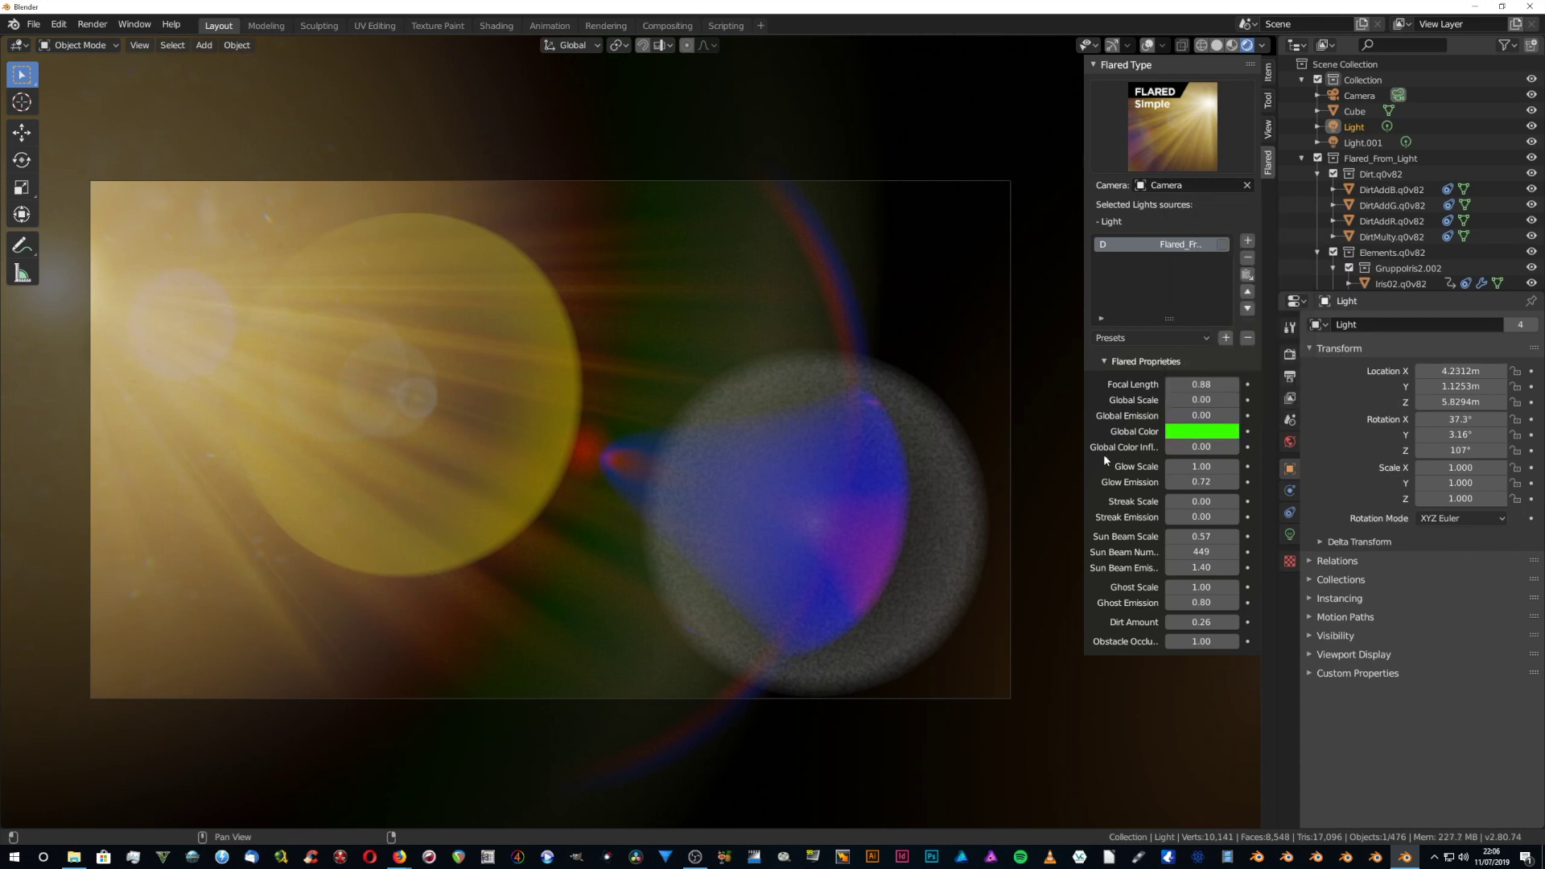
pyautogui.moveTo(1202, 447)
pyautogui.mouseDown()
pyautogui.moveTo(1283, 447)
pyautogui.moveTo(1230, 446)
pyautogui.mouseUp()
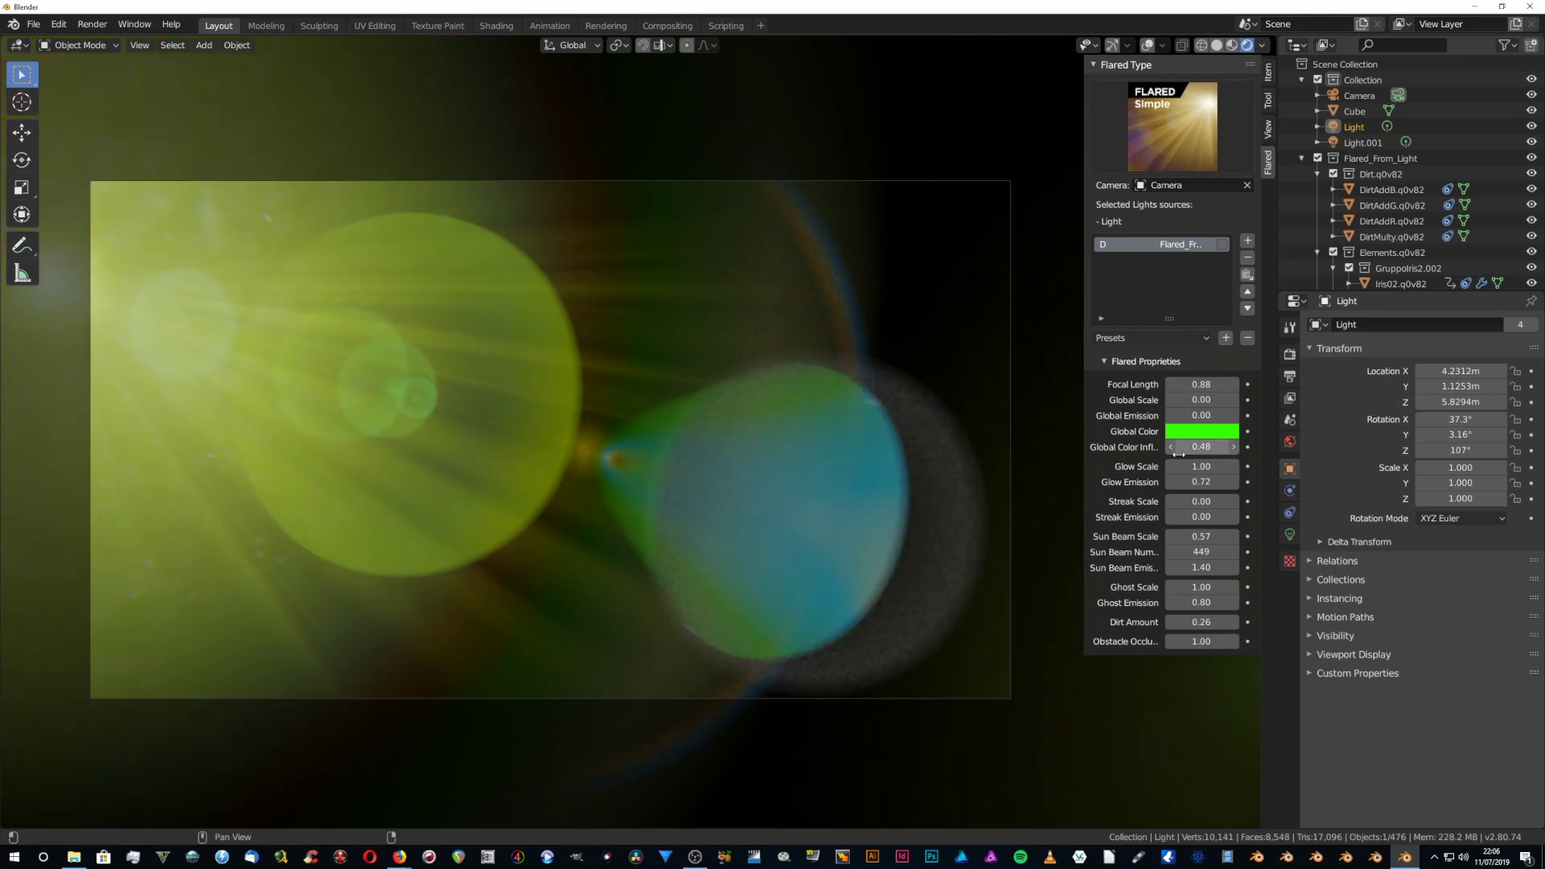
pyautogui.moveTo(1204, 447)
pyautogui.mouseDown()
pyautogui.moveTo(1217, 447)
pyautogui.moveTo(1191, 449)
pyautogui.mouseUp()
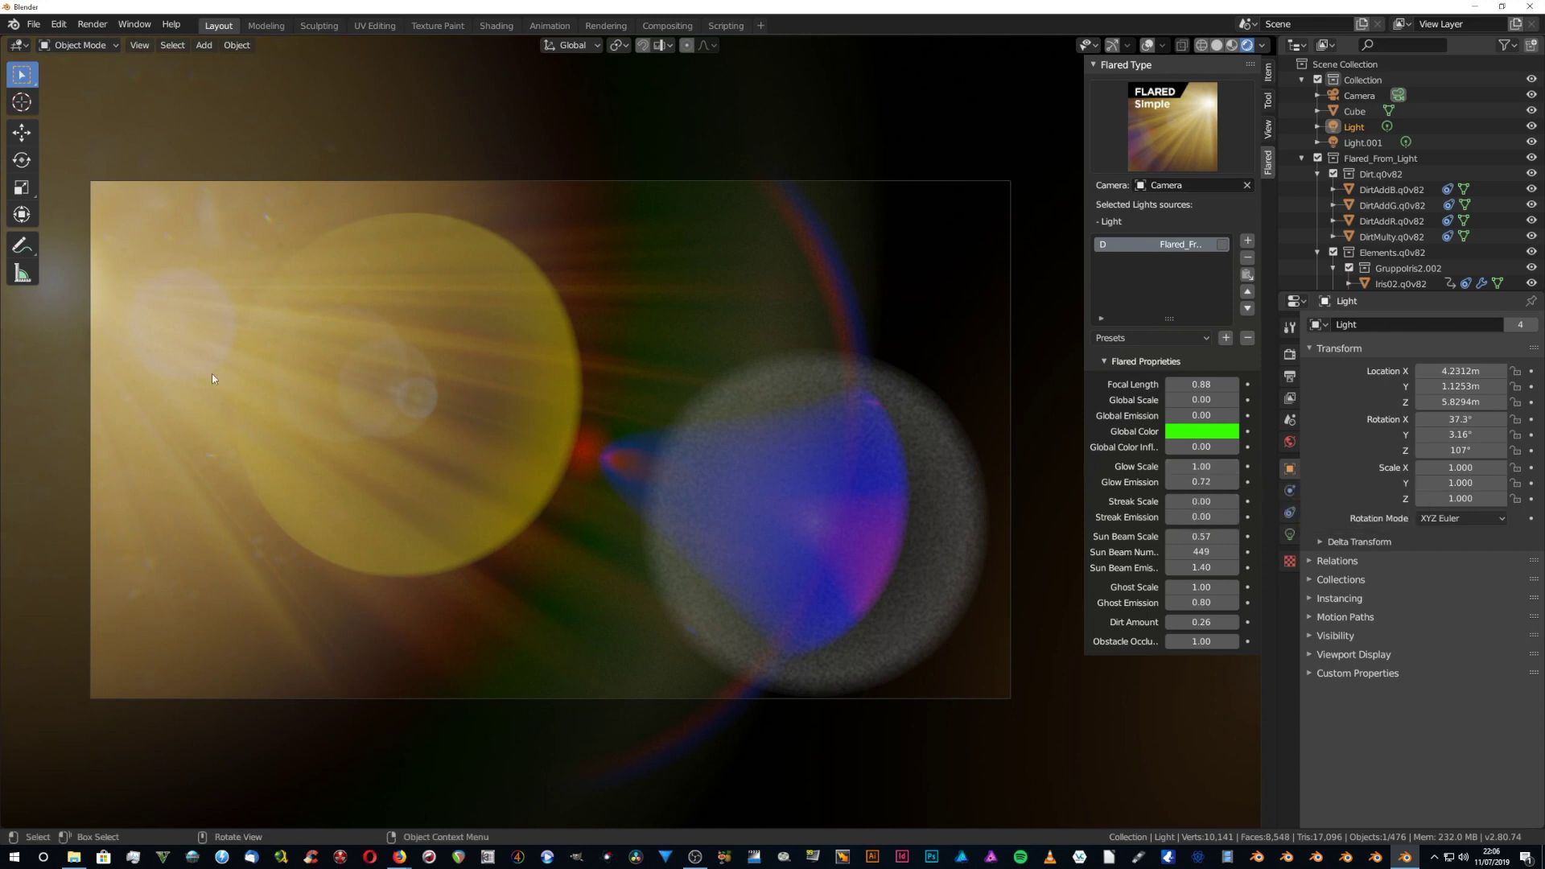
# - Turn the camera so the light shines inside the frame, and set Glow Scale to 1.09 and Glow Emission to 0.30
pyautogui.press('q')
pyautogui.click(319, 381)
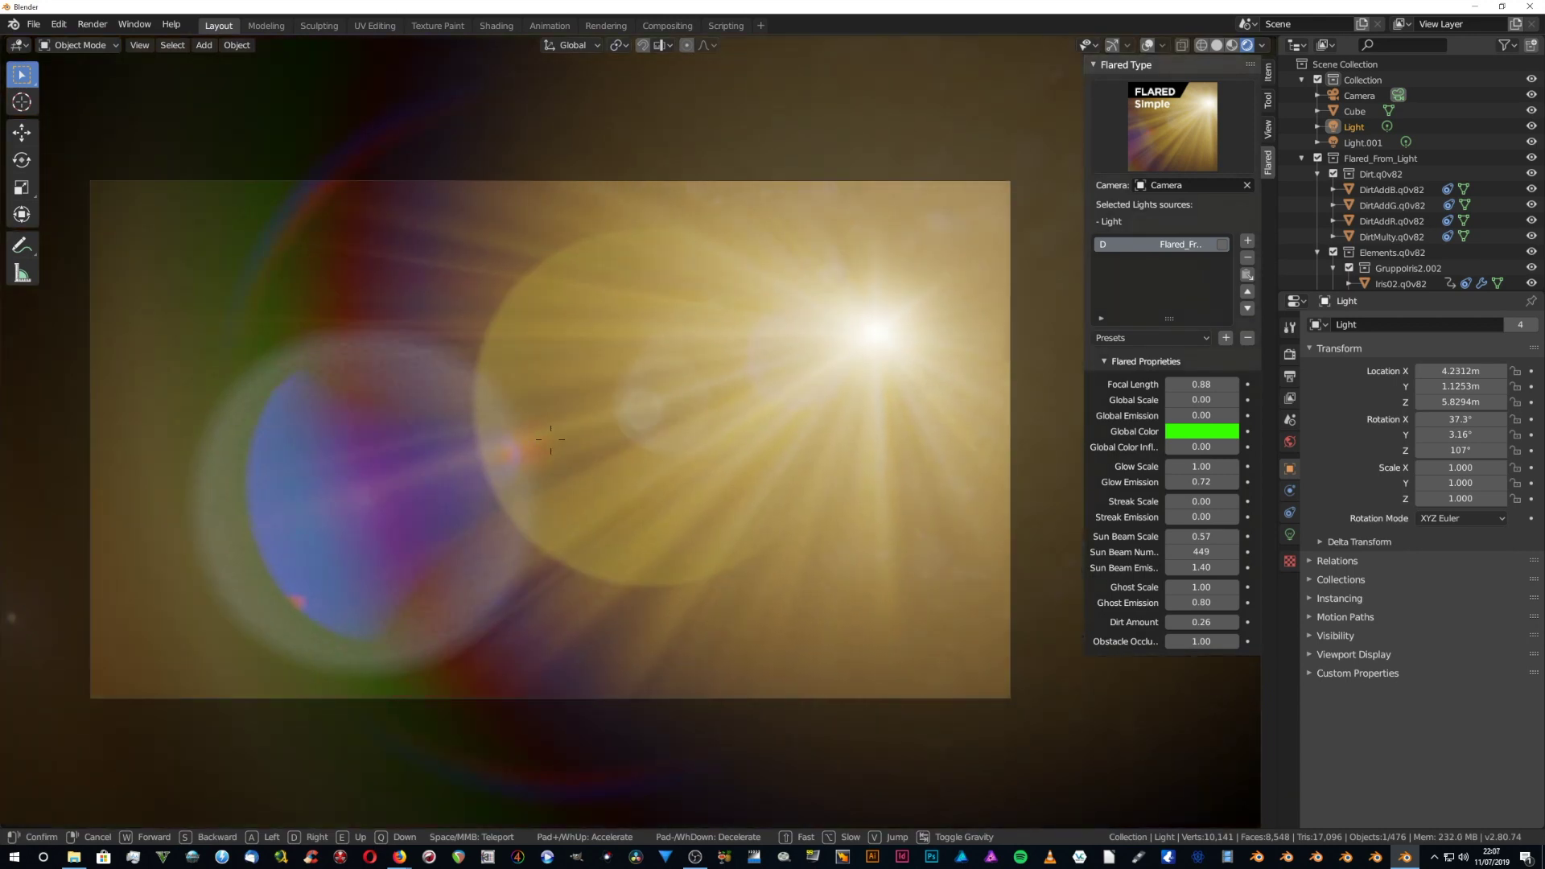
pyautogui.click(639, 432)
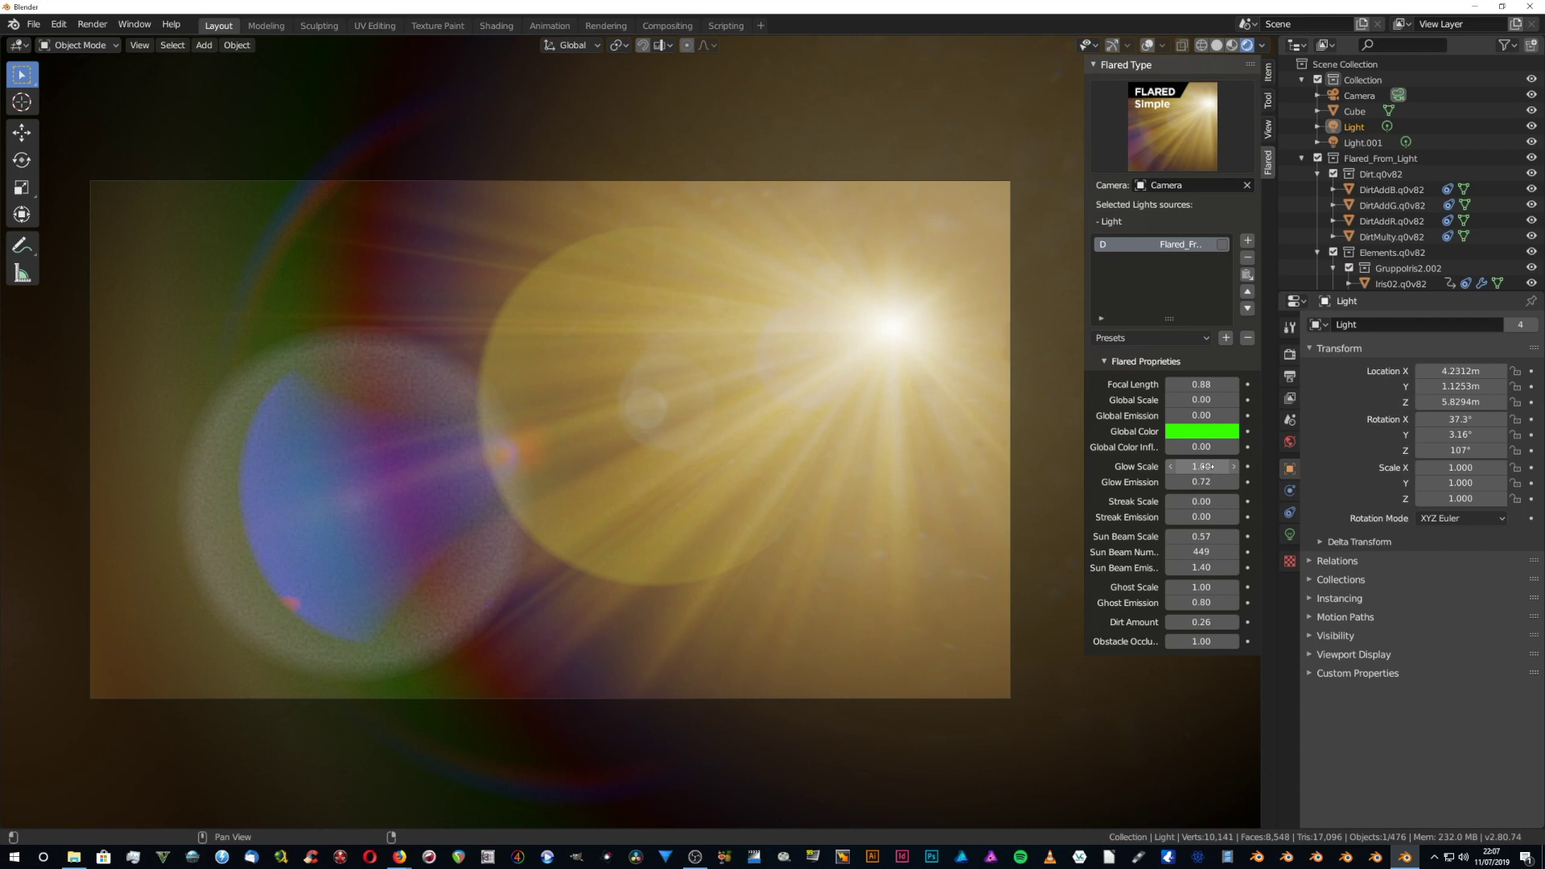
pyautogui.moveTo(1202, 467)
pyautogui.mouseDown()
pyautogui.moveTo(1178, 467)
pyautogui.moveTo(1216, 482)
pyautogui.moveTo(1179, 481)
pyautogui.moveTo(1199, 481)
pyautogui.mouseUp()
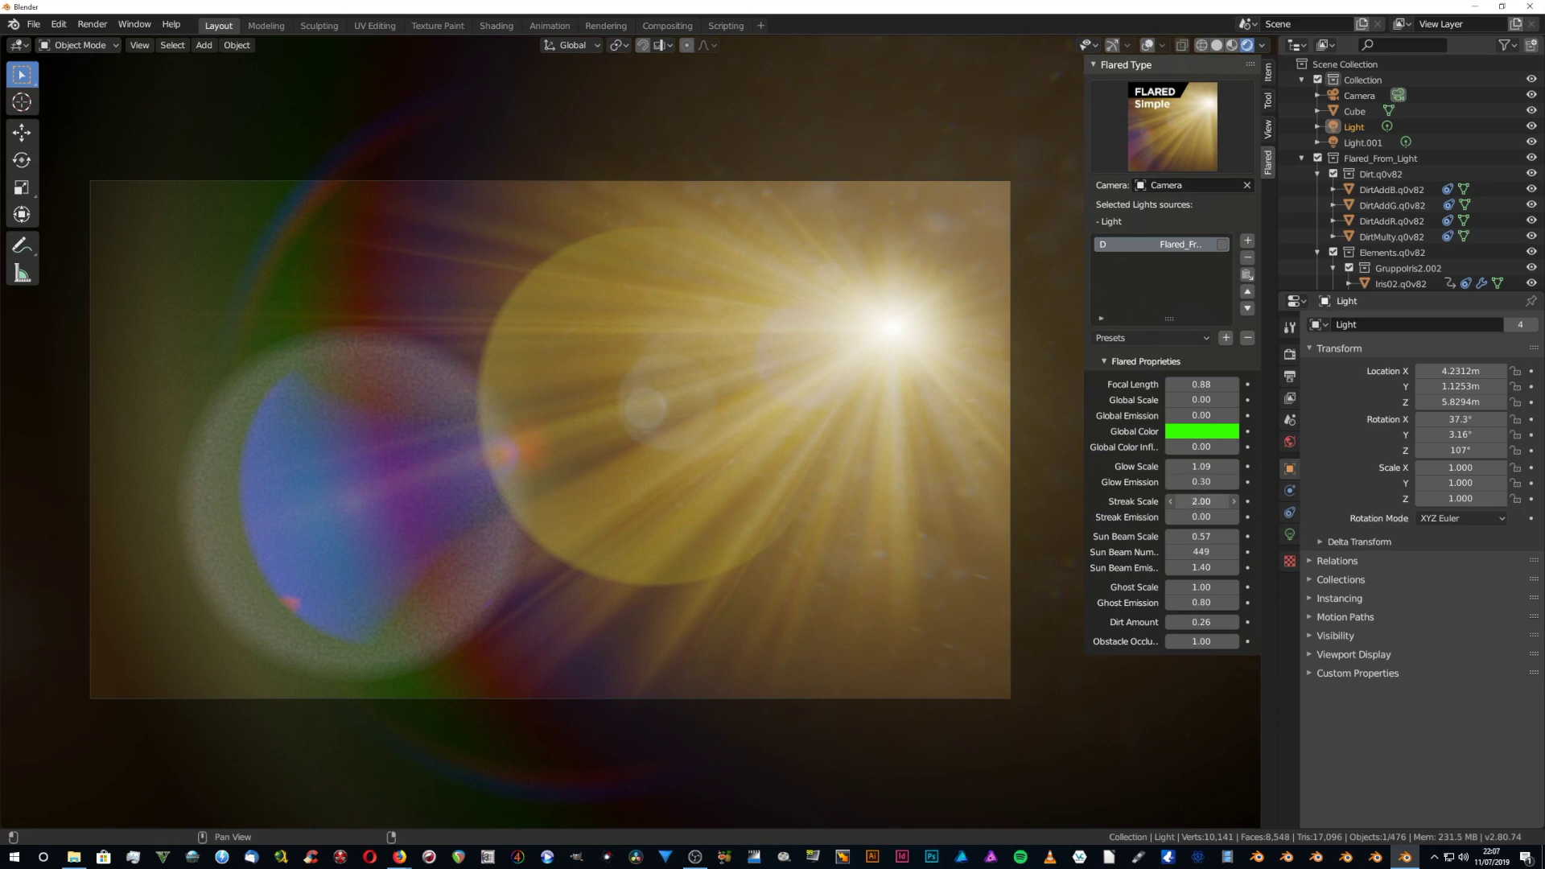
# - Set Streak Emission to 5.00 and Streak Scale to 0.83, checking the streak from changing camera angles
pyautogui.moveTo(1196, 517); pyautogui.dragTo(1213, 517)
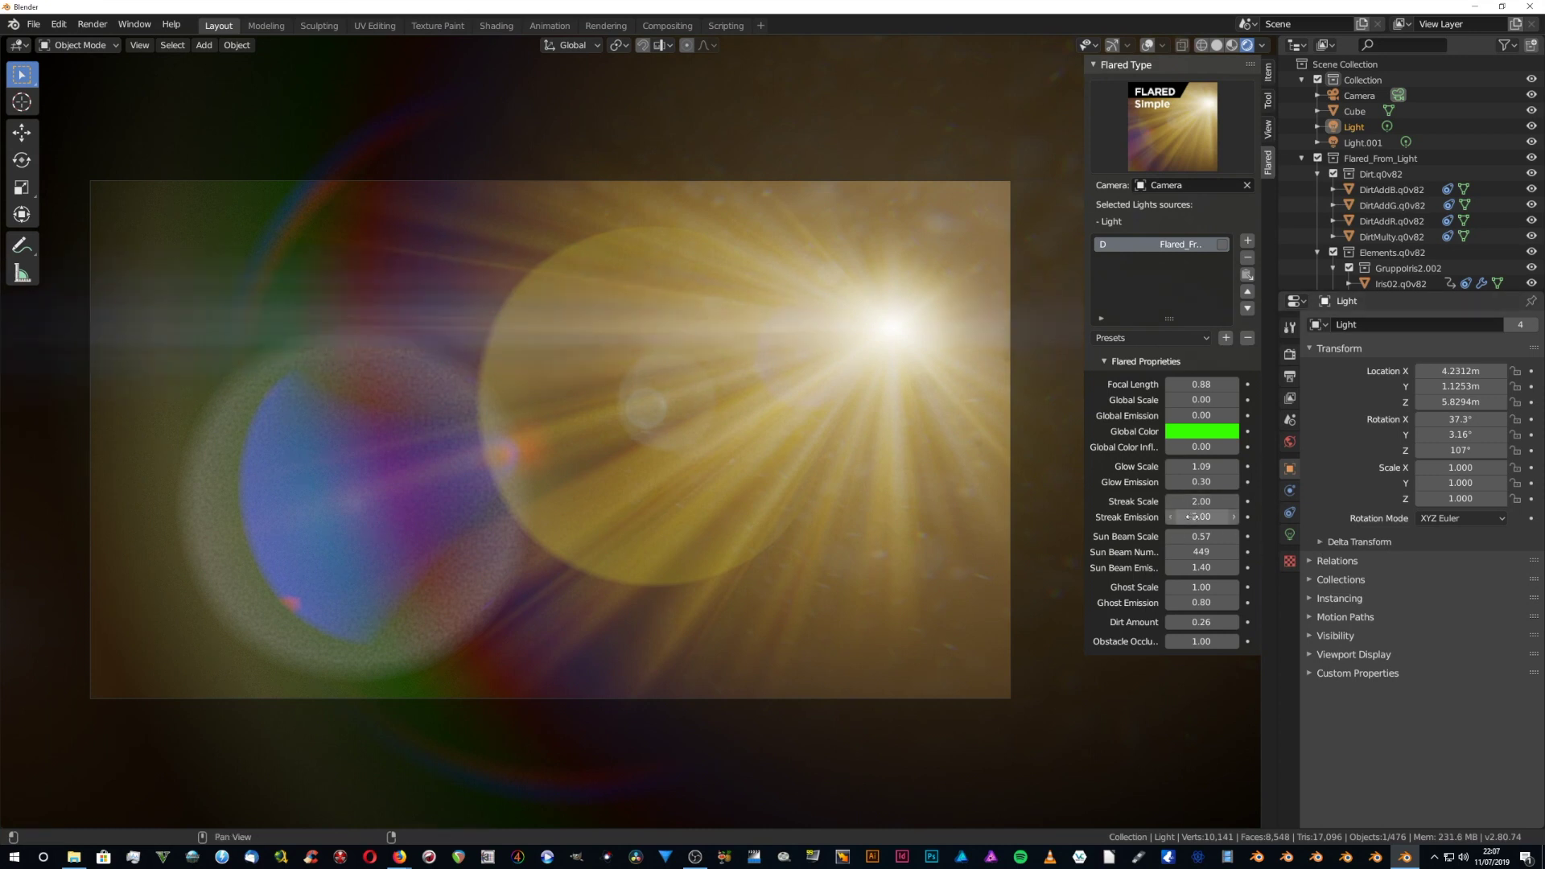
pyautogui.press('Return')
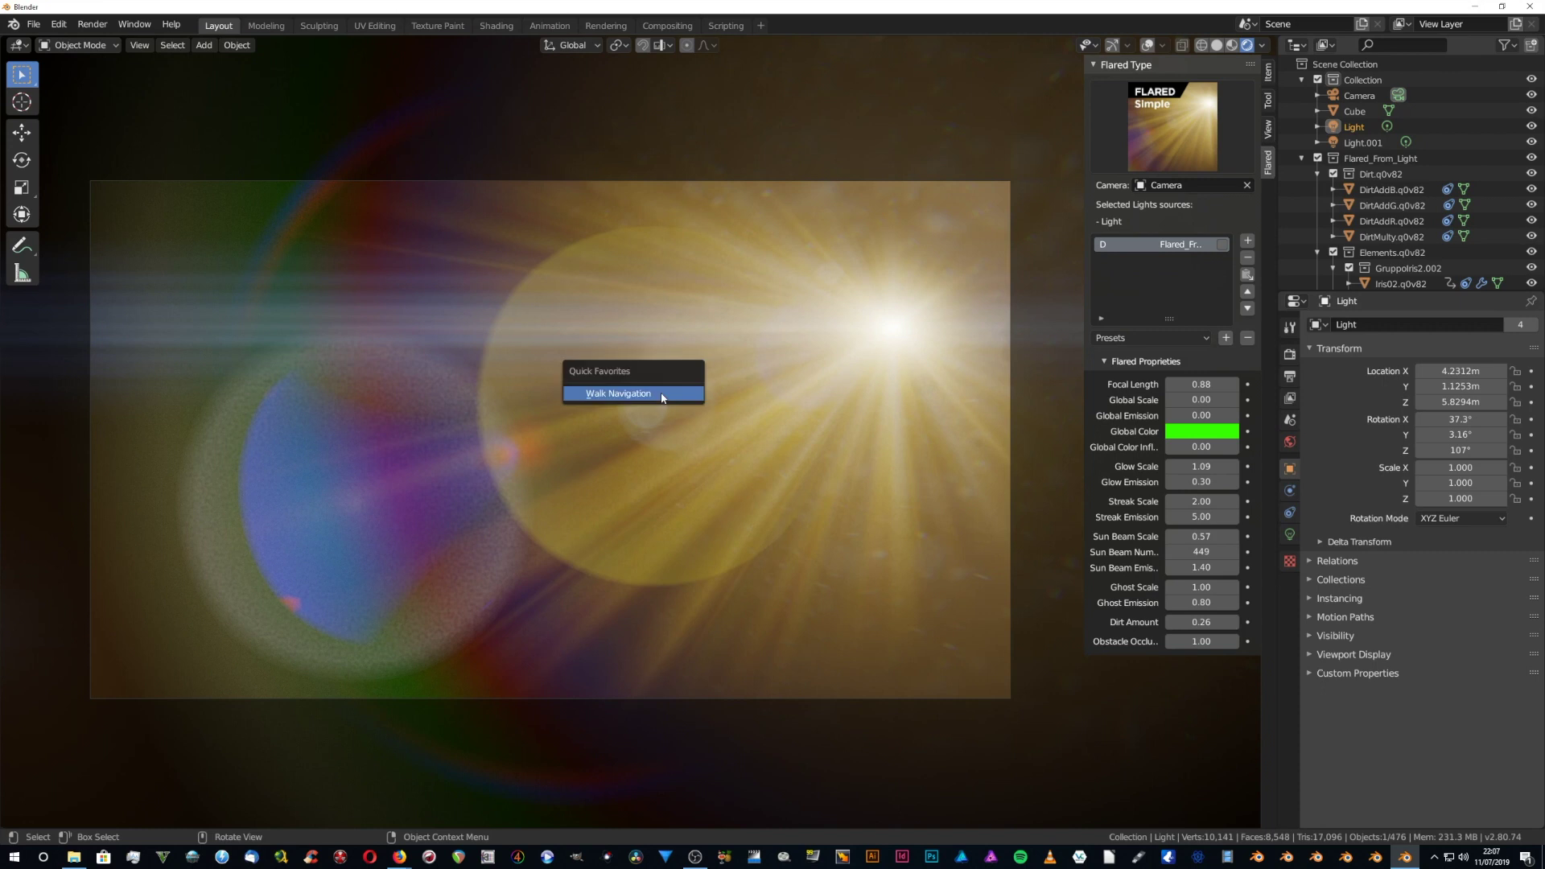
pyautogui.hotkey('shift', '`')
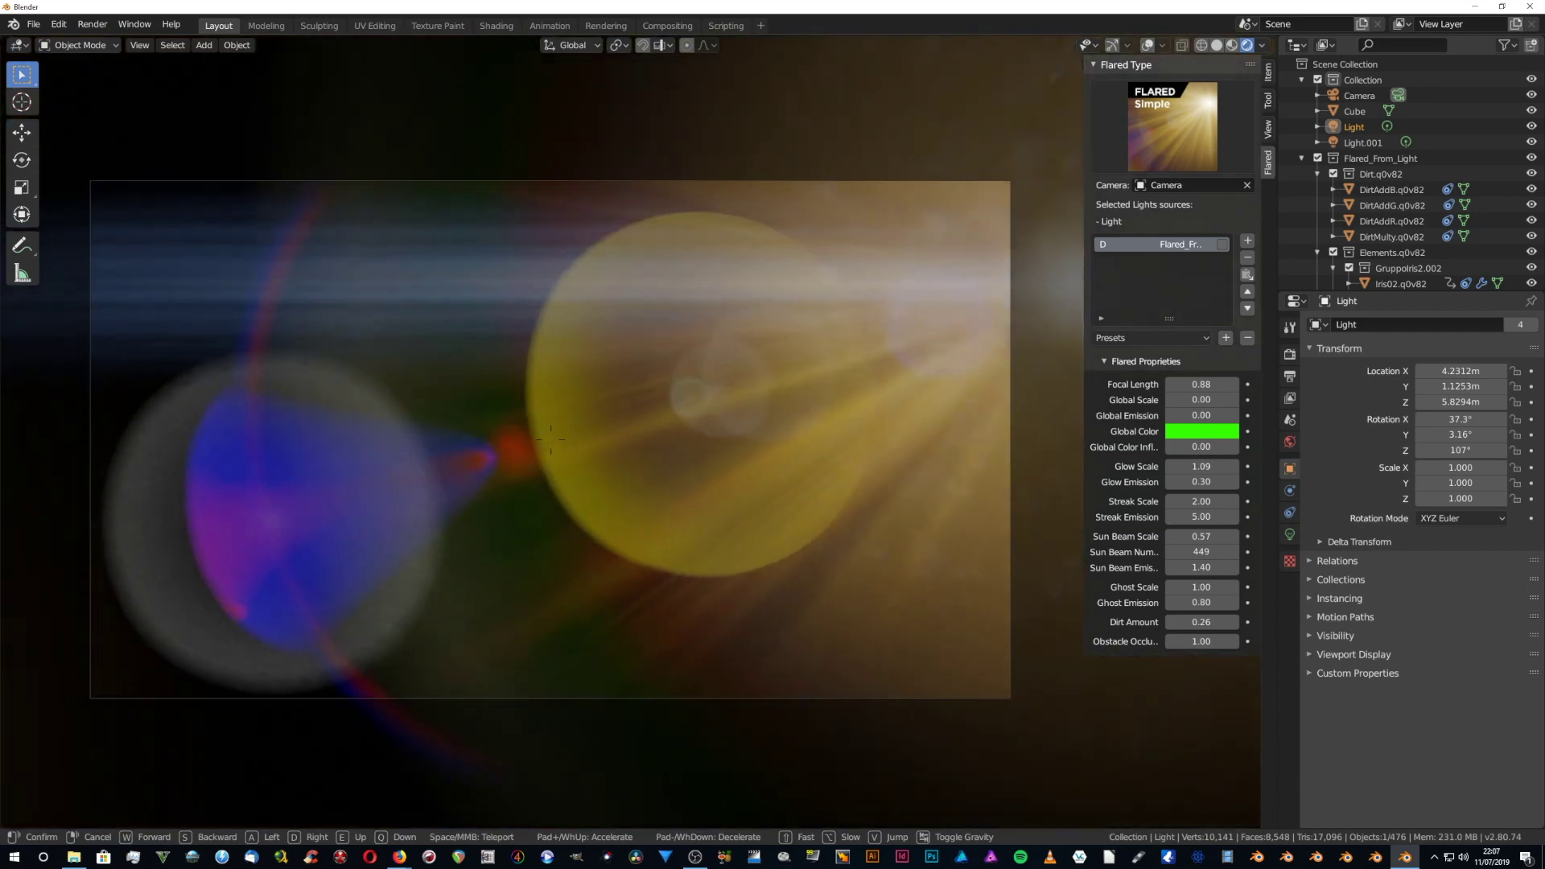
pyautogui.click(640, 437)
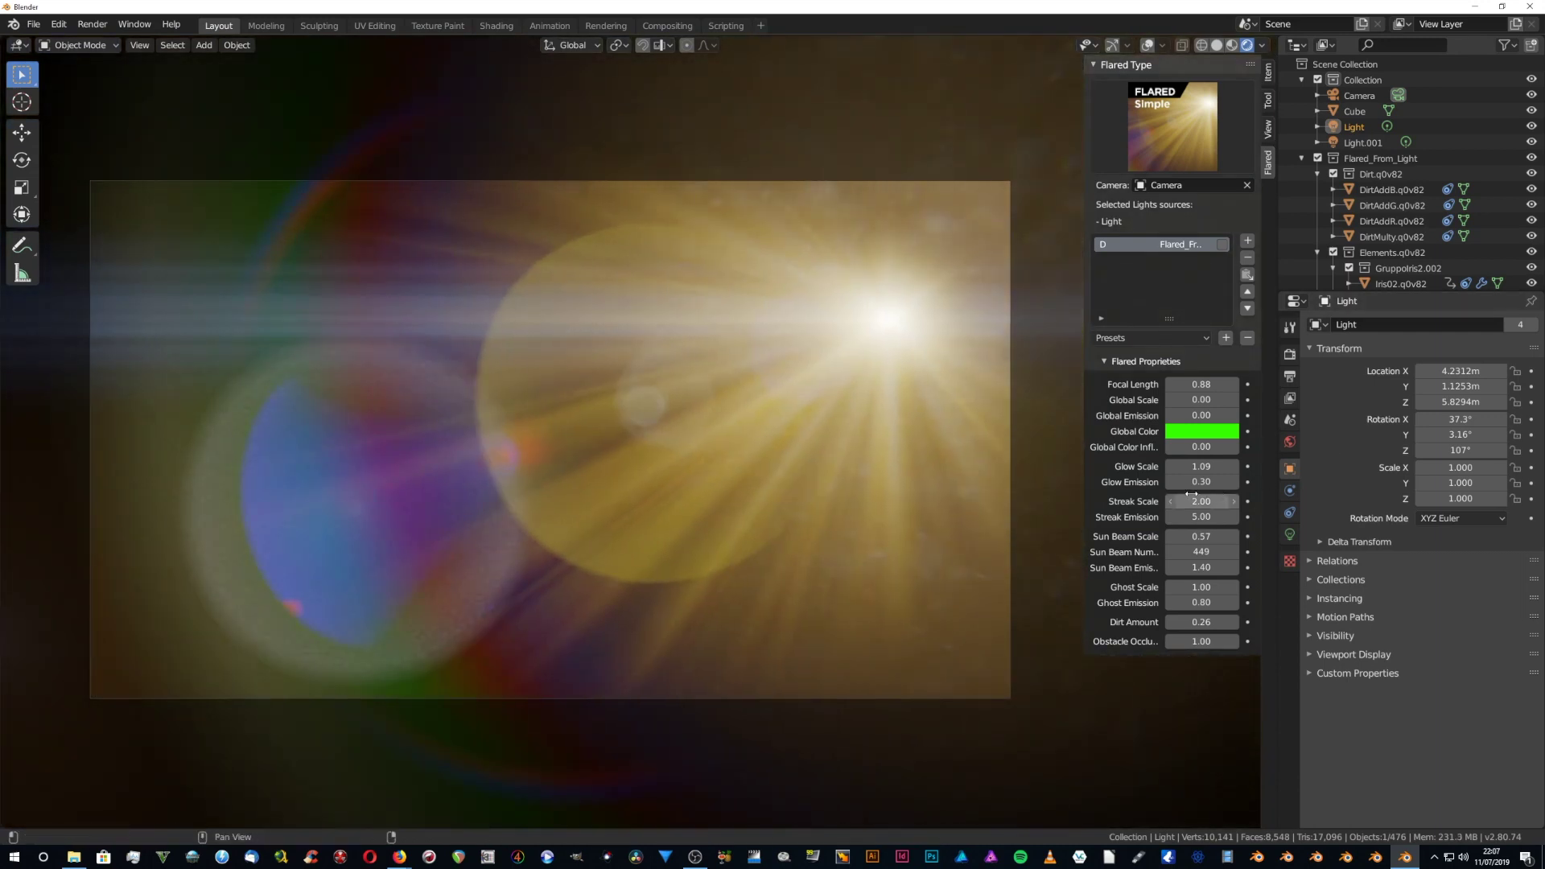
pyautogui.moveTo(1202, 501); pyautogui.dragTo(1135, 501)
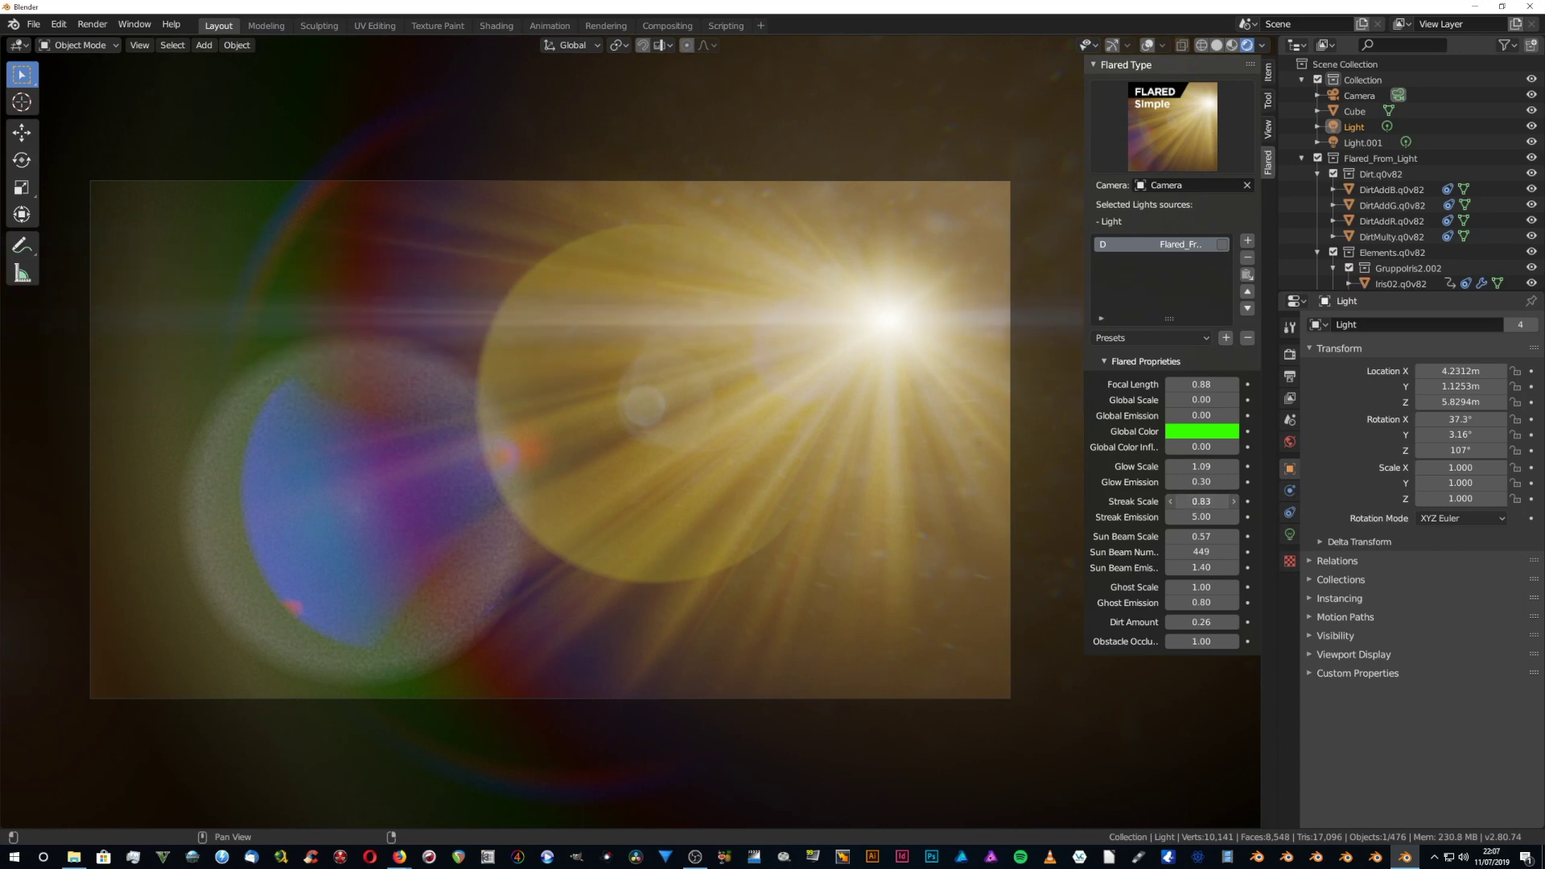
pyautogui.hotkey('shift', '`')
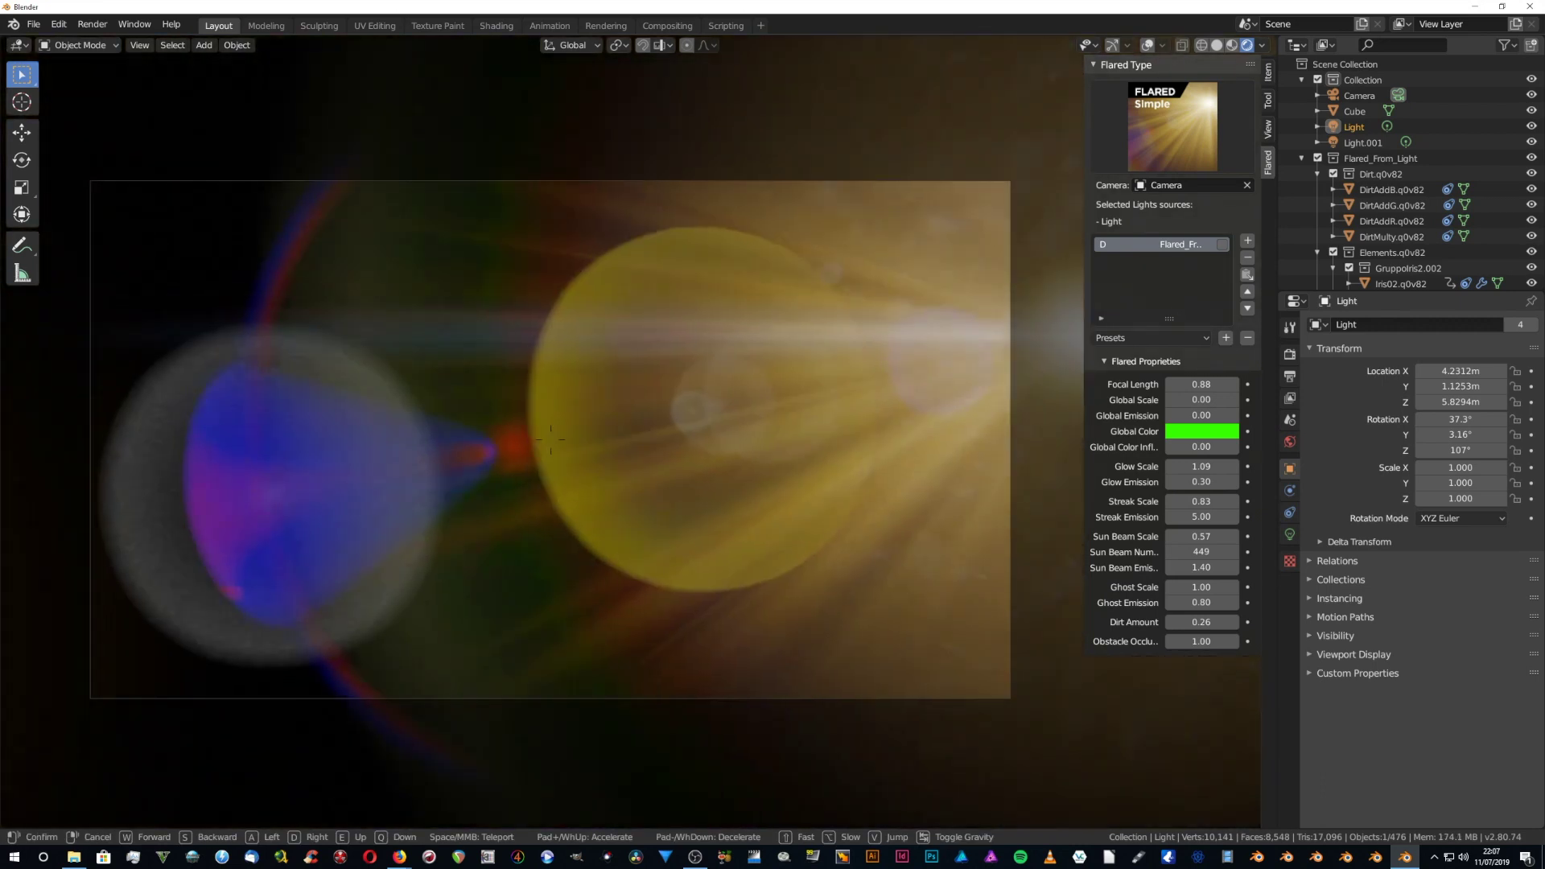
pyautogui.click(639, 431)
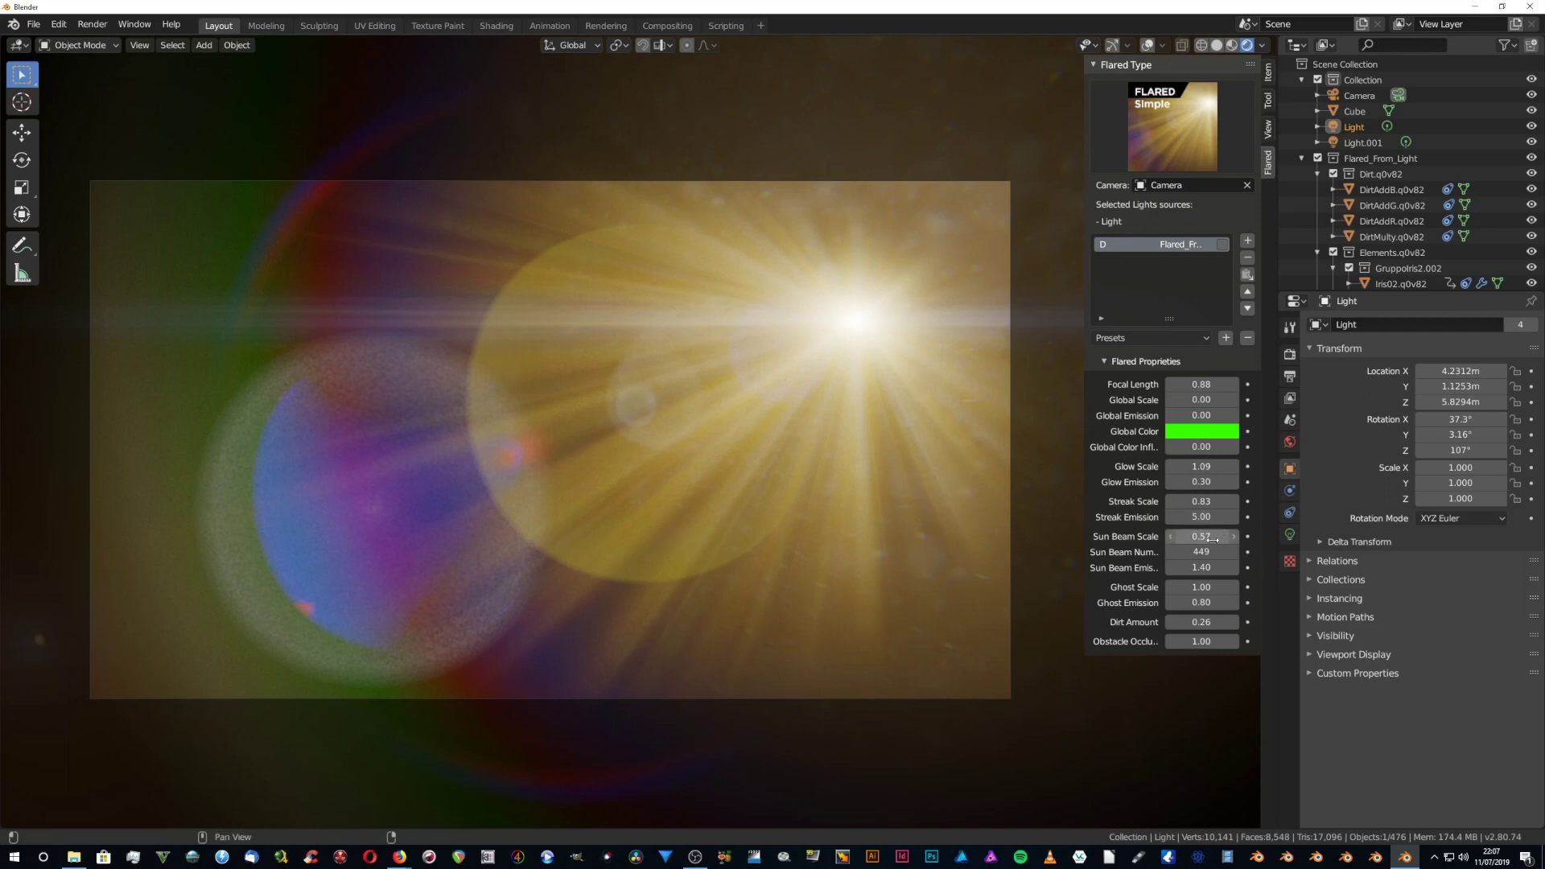
# - Set Sun Beam Scale to 0.21 and Sun Beam Number to 781, checking the rays while turning the camera
pyautogui.moveTo(1201, 536); pyautogui.dragTo(1176, 536)
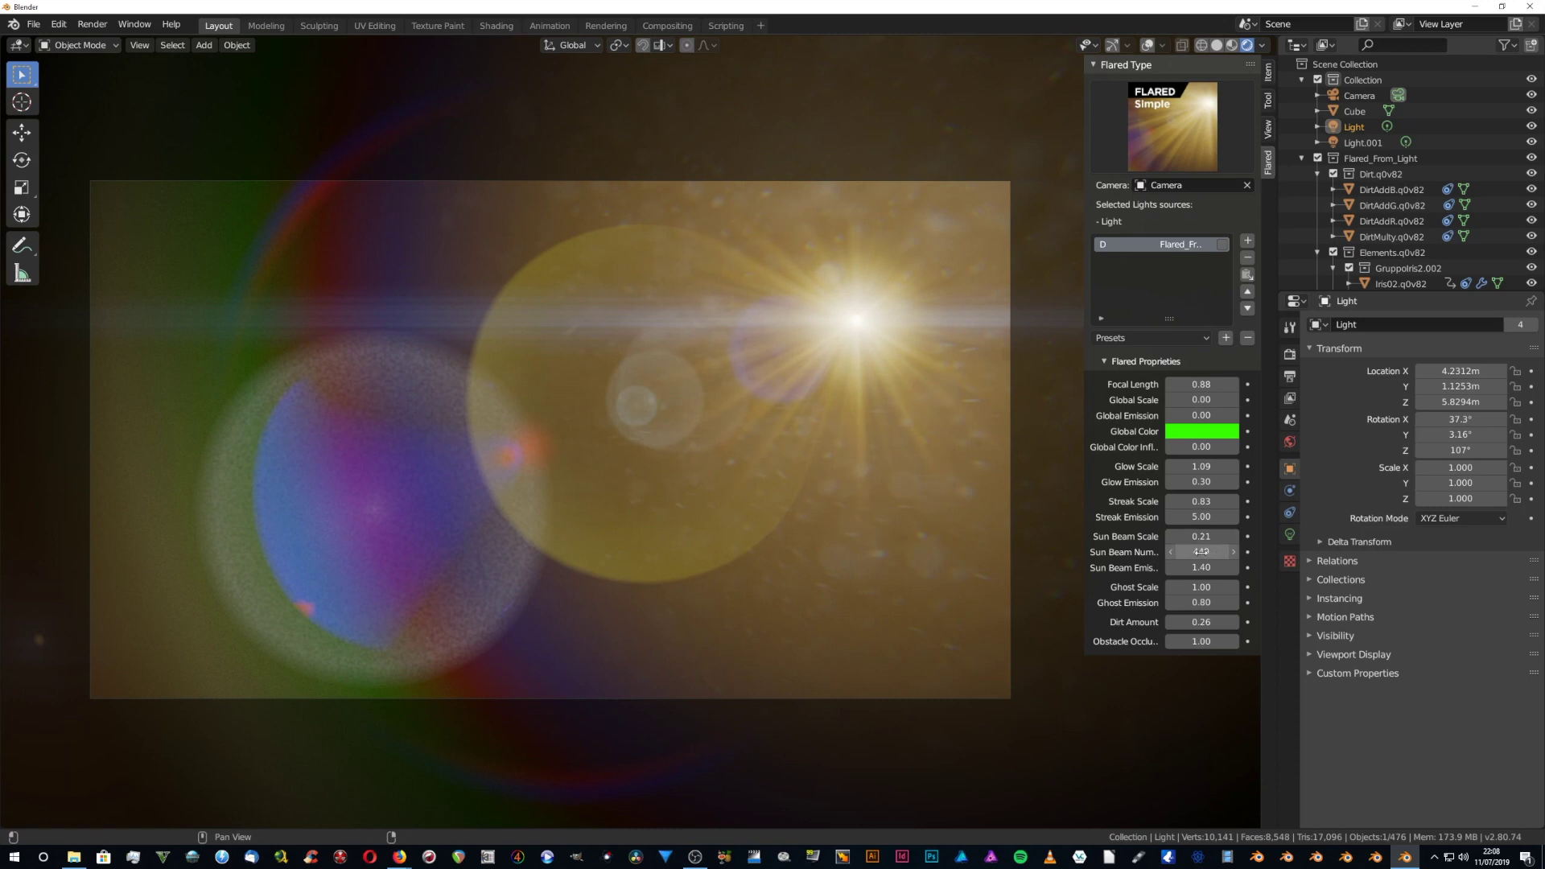
pyautogui.moveTo(1191, 553); pyautogui.dragTo(1239, 552)
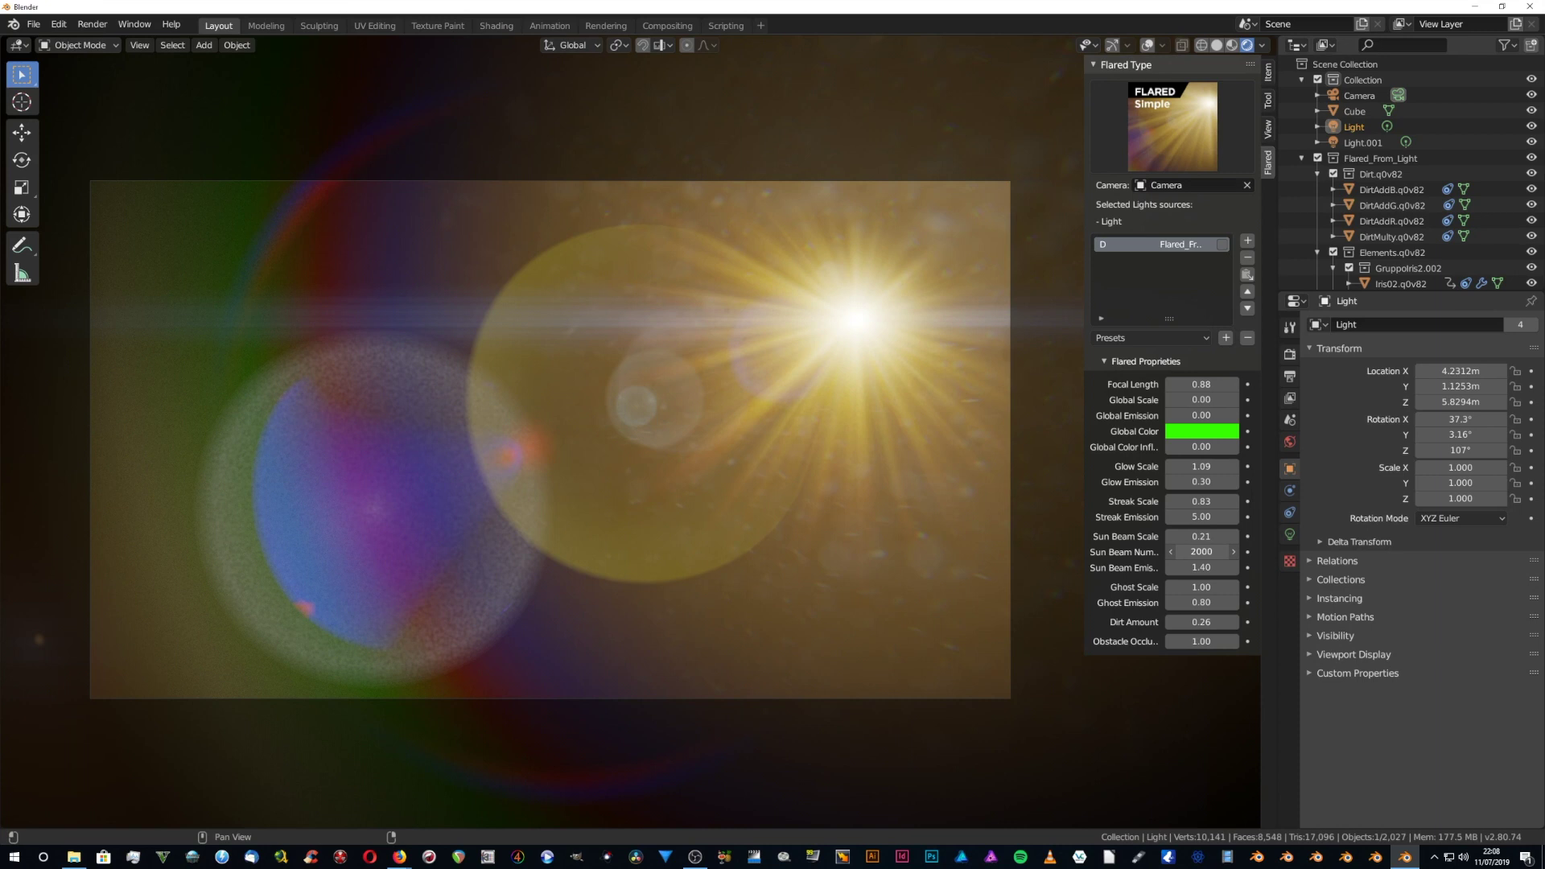
pyautogui.press('q')
pyautogui.click(891, 525)
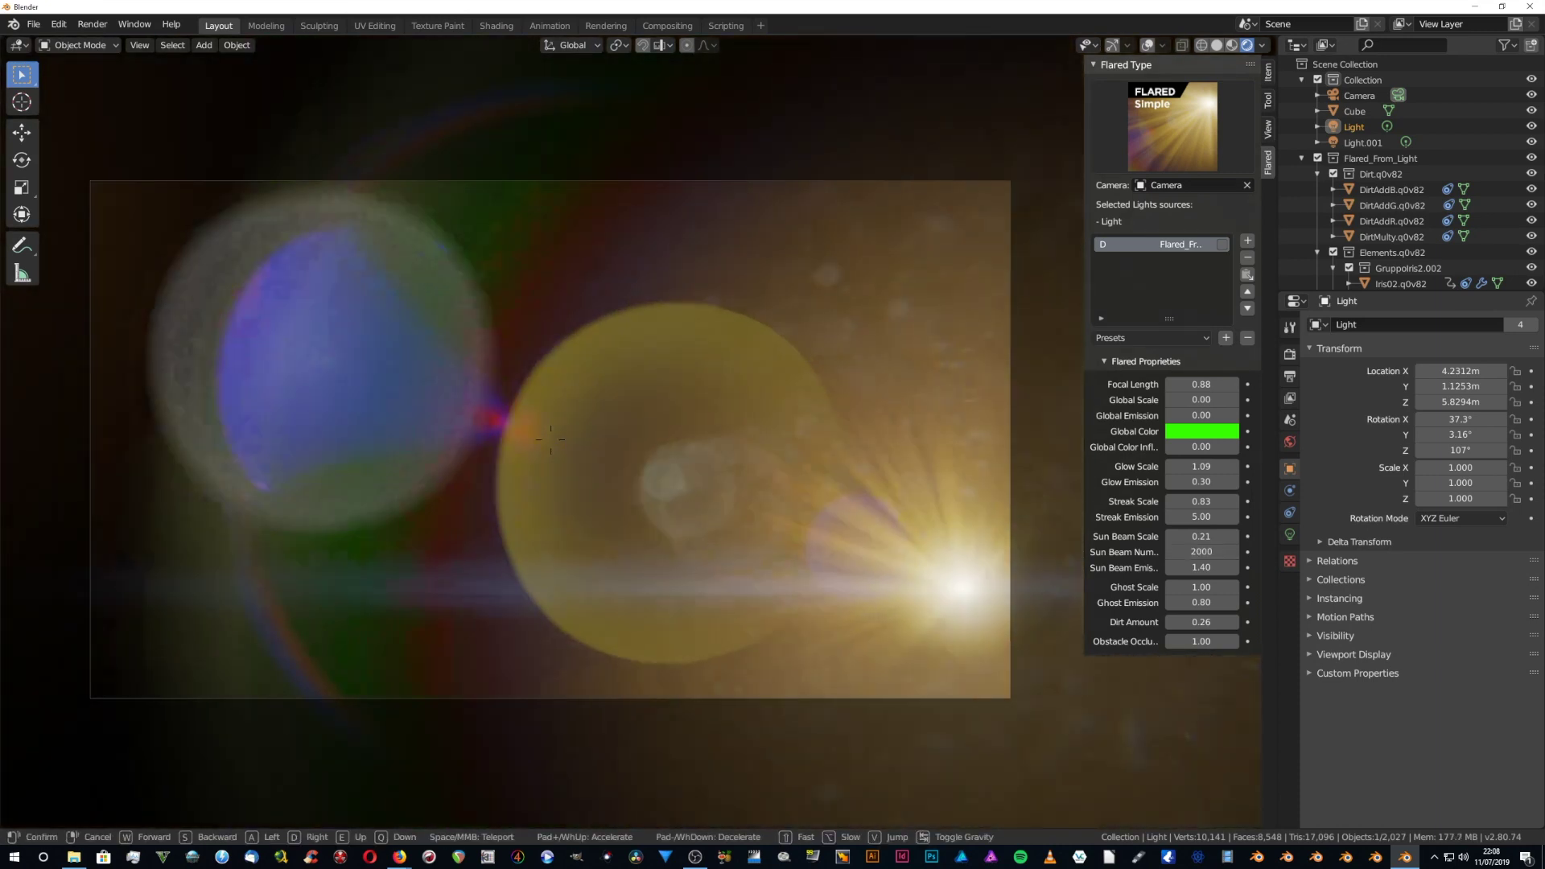
pyautogui.click(641, 438)
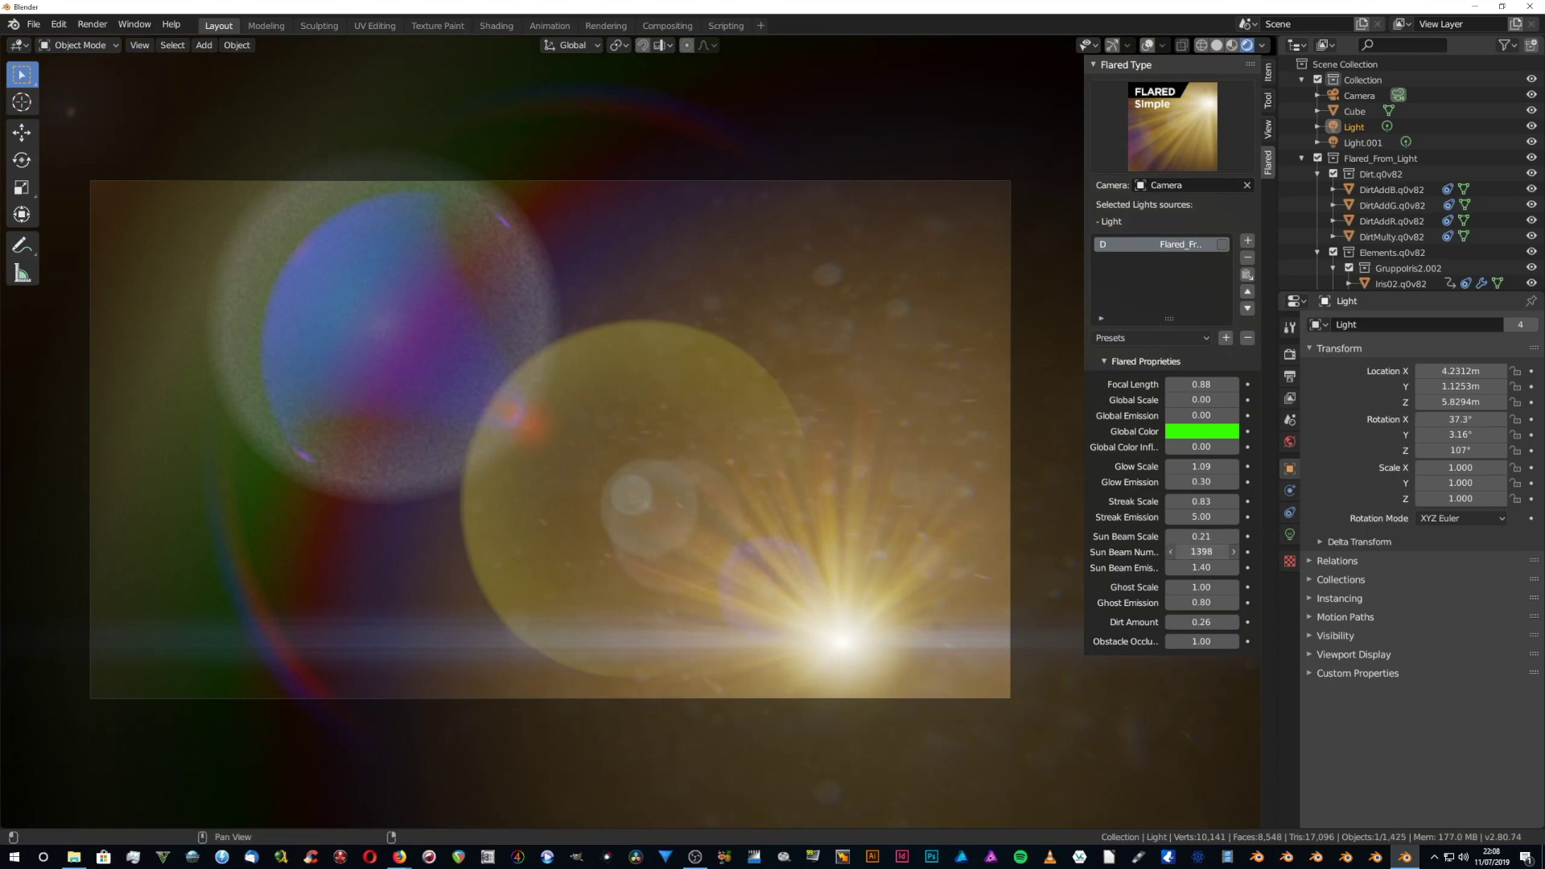
pyautogui.moveTo(1201, 551); pyautogui.dragTo(1175, 551)
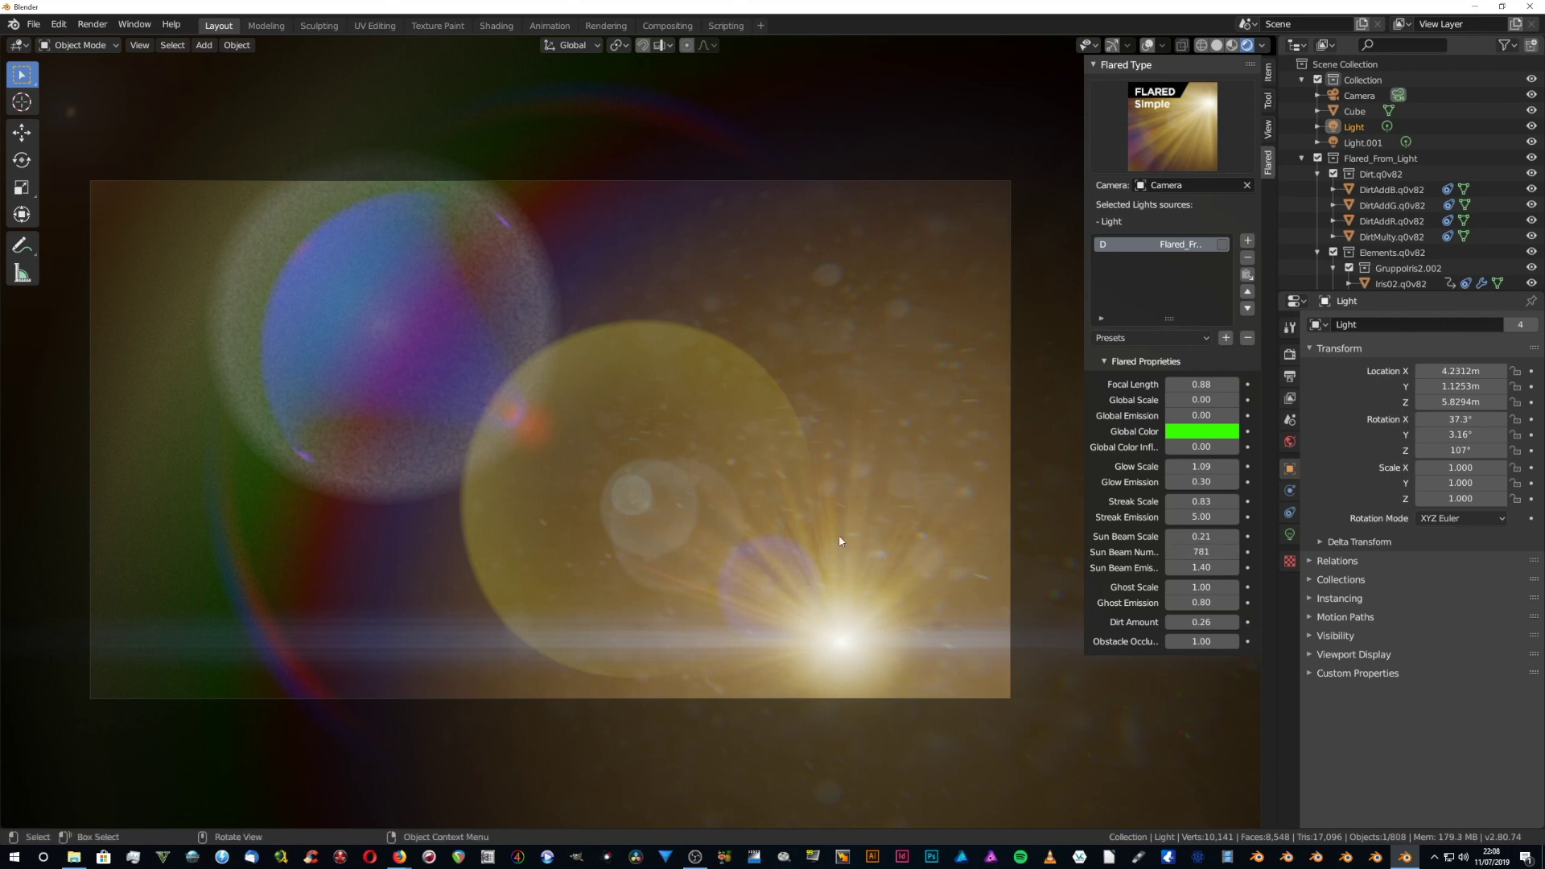
pyautogui.hotkey('shift', '`')
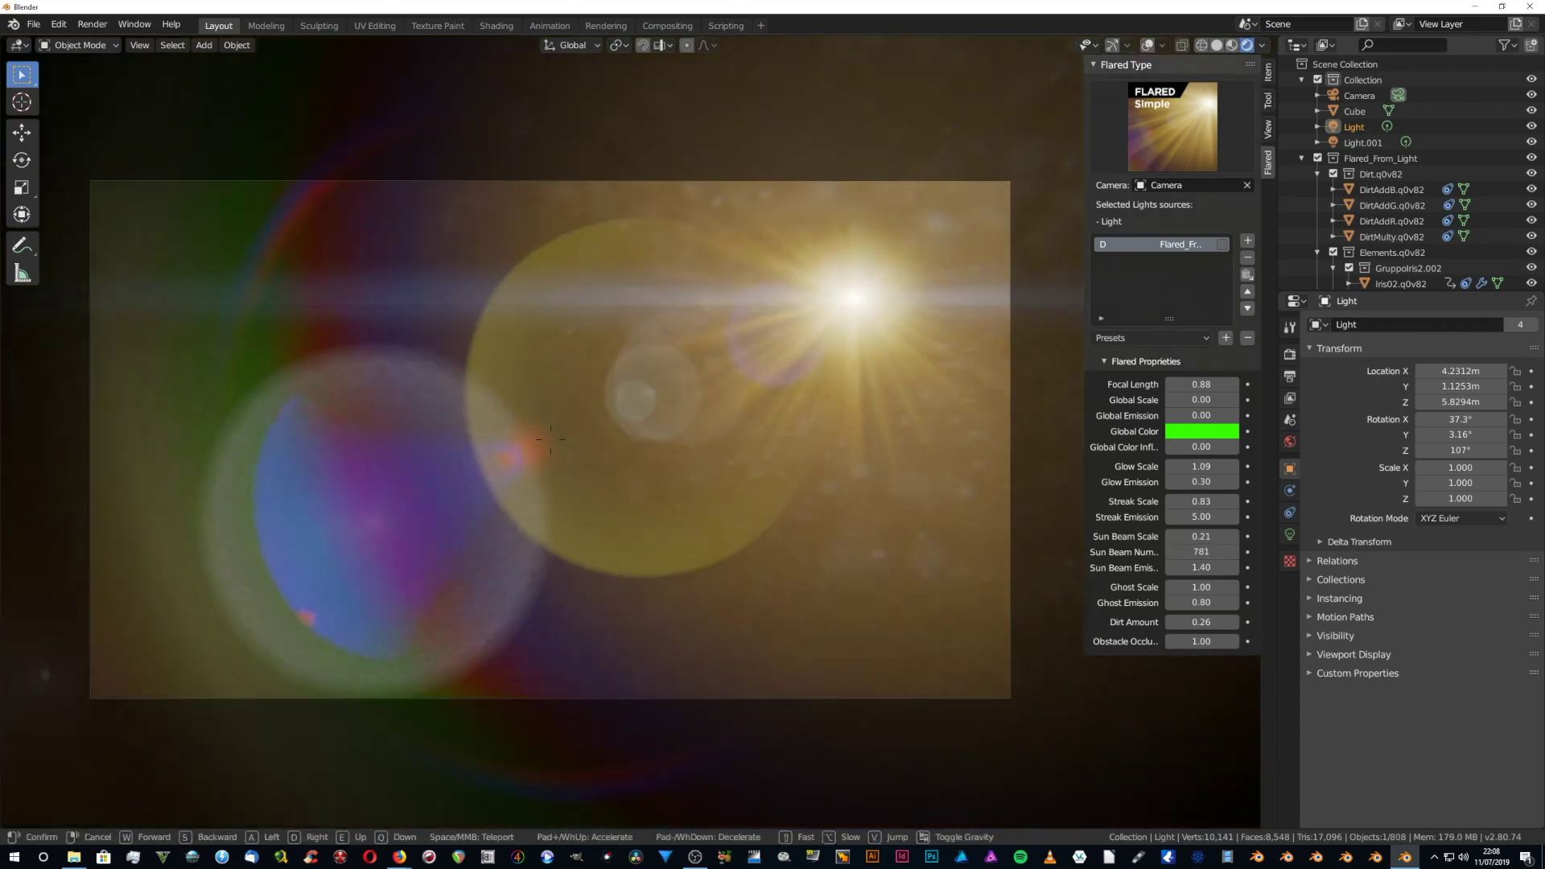
pyautogui.click(640, 437)
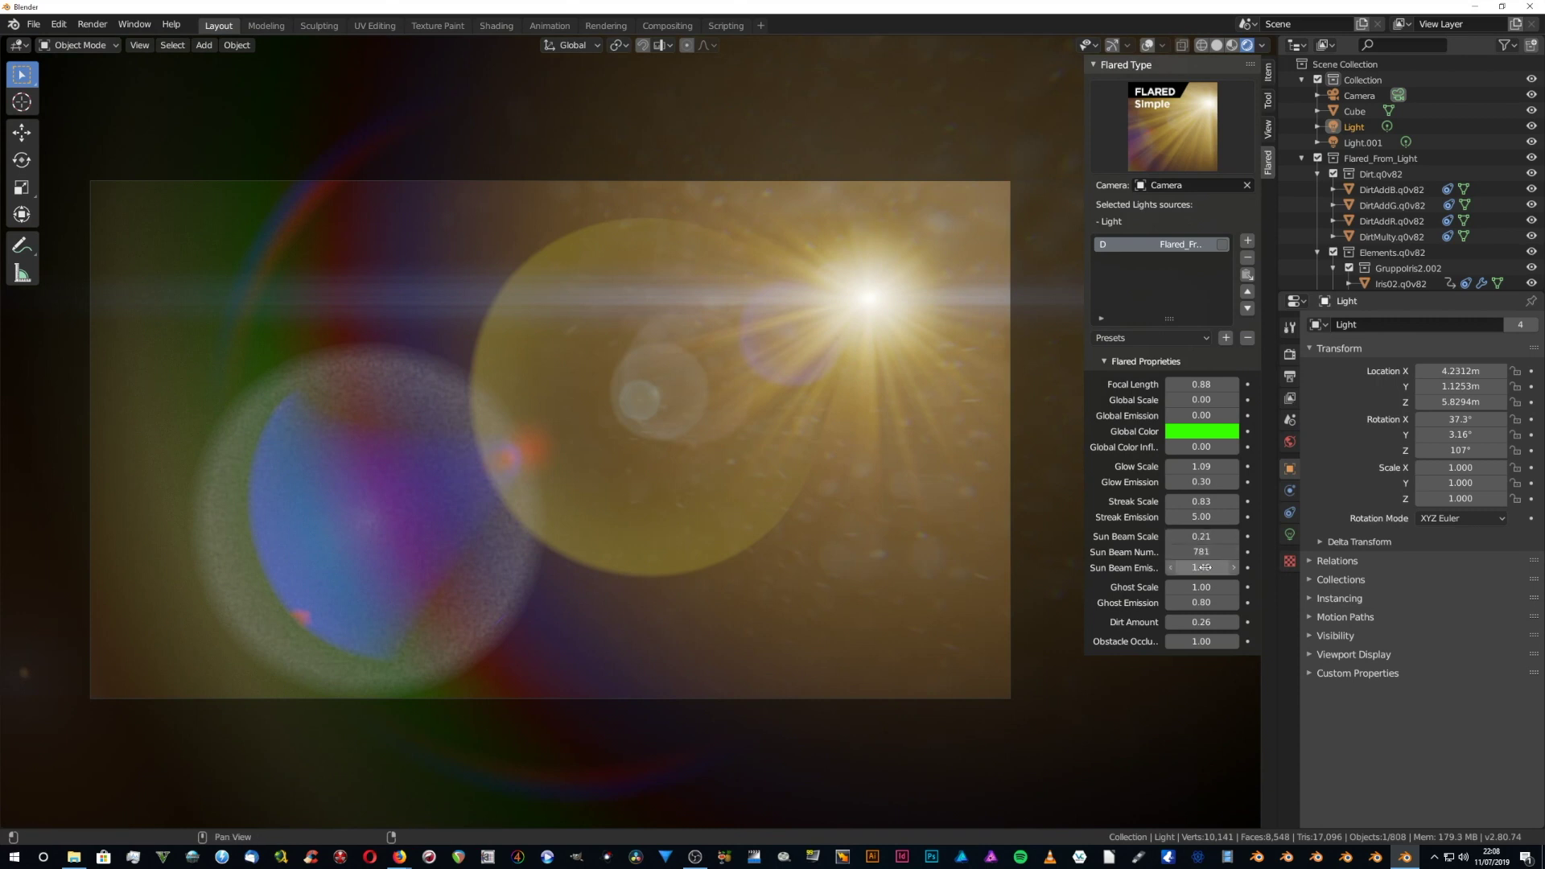
# - Try weaker and stronger sun beams, and settle Sun Beam Emission at 1.49
pyautogui.moveTo(1203, 568); pyautogui.dragTo(1211, 568)
pyautogui.moveTo(1196, 568); pyautogui.dragTo(1157, 568)
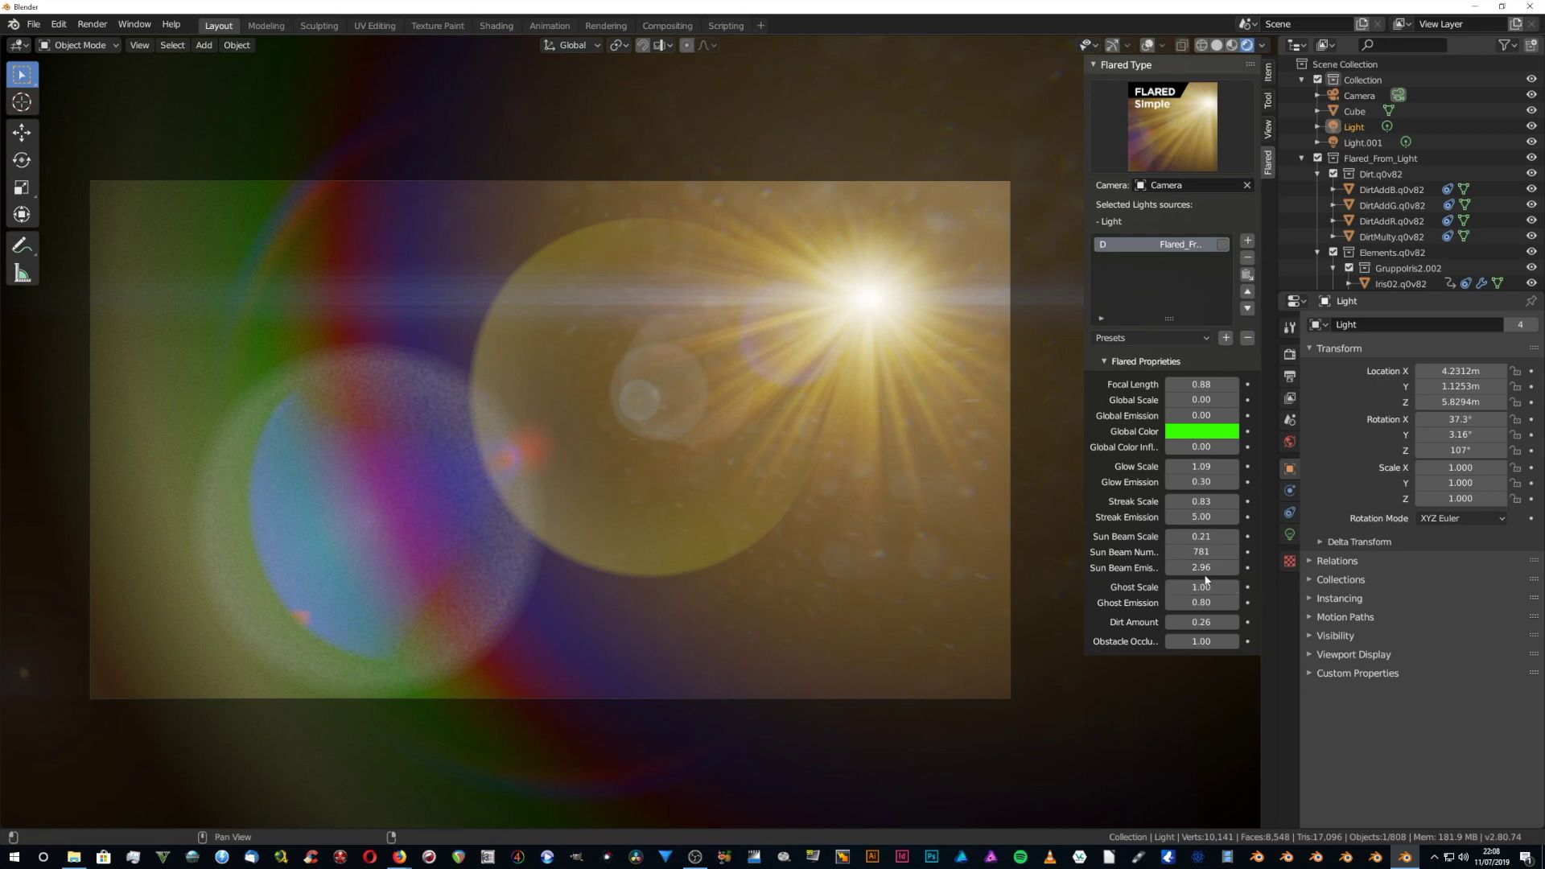
pyautogui.moveTo(1197, 567); pyautogui.dragTo(1159, 567)
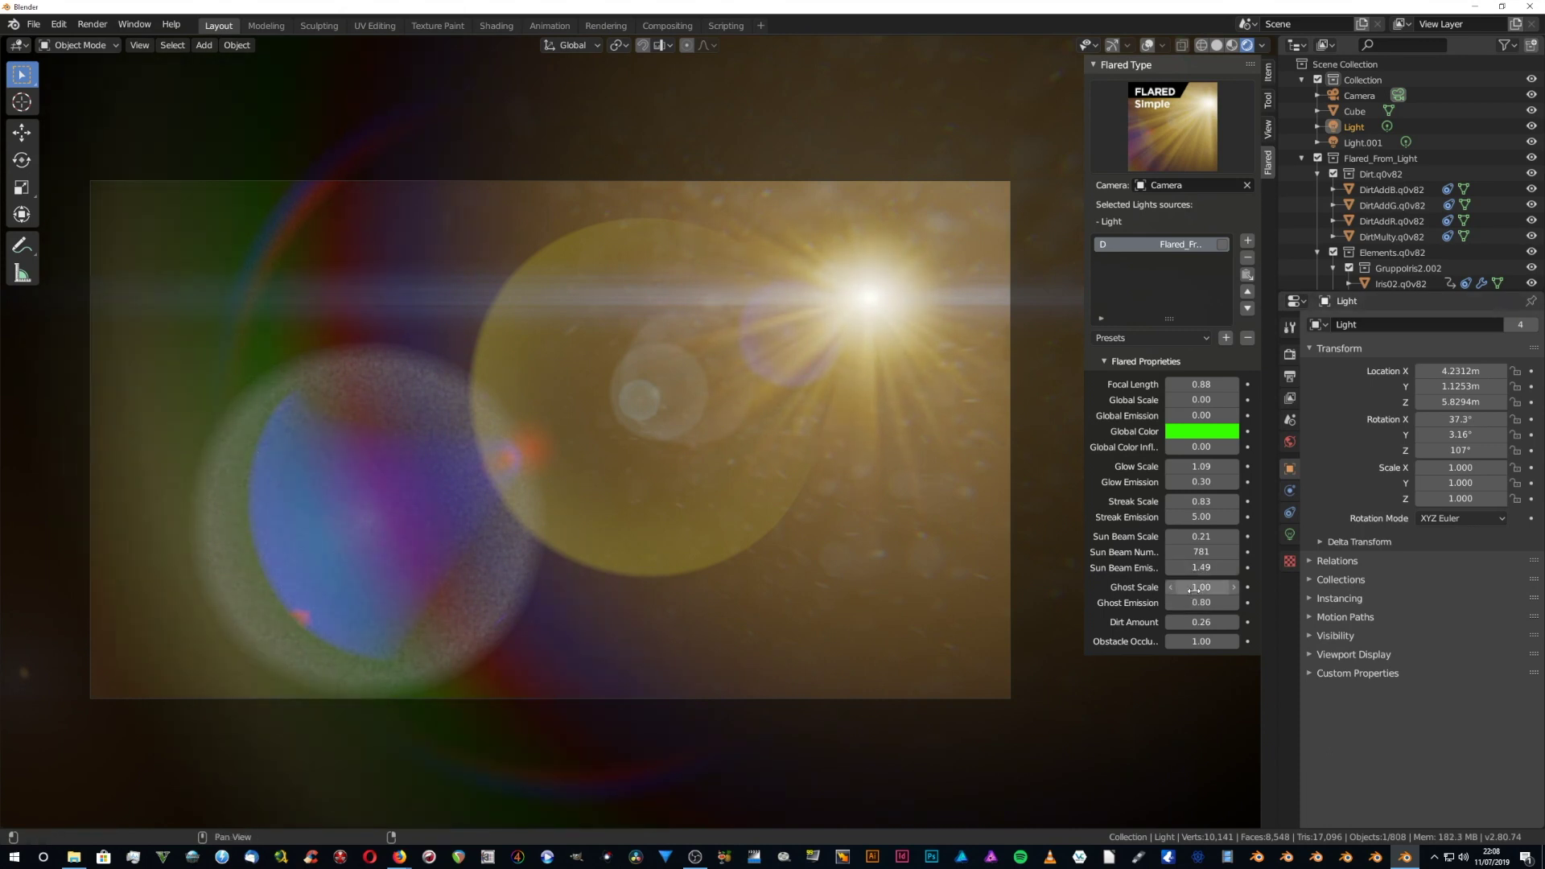
# - Set Ghost Scale to 1.03 and turn the camera to check how the ghosts move with the light
pyautogui.moveTo(1188, 589)
pyautogui.mouseDown()
pyautogui.moveTo(1256, 588)
pyautogui.moveTo(1199, 589)
pyautogui.mouseUp()
pyautogui.press('q')
pyautogui.click(829, 533)
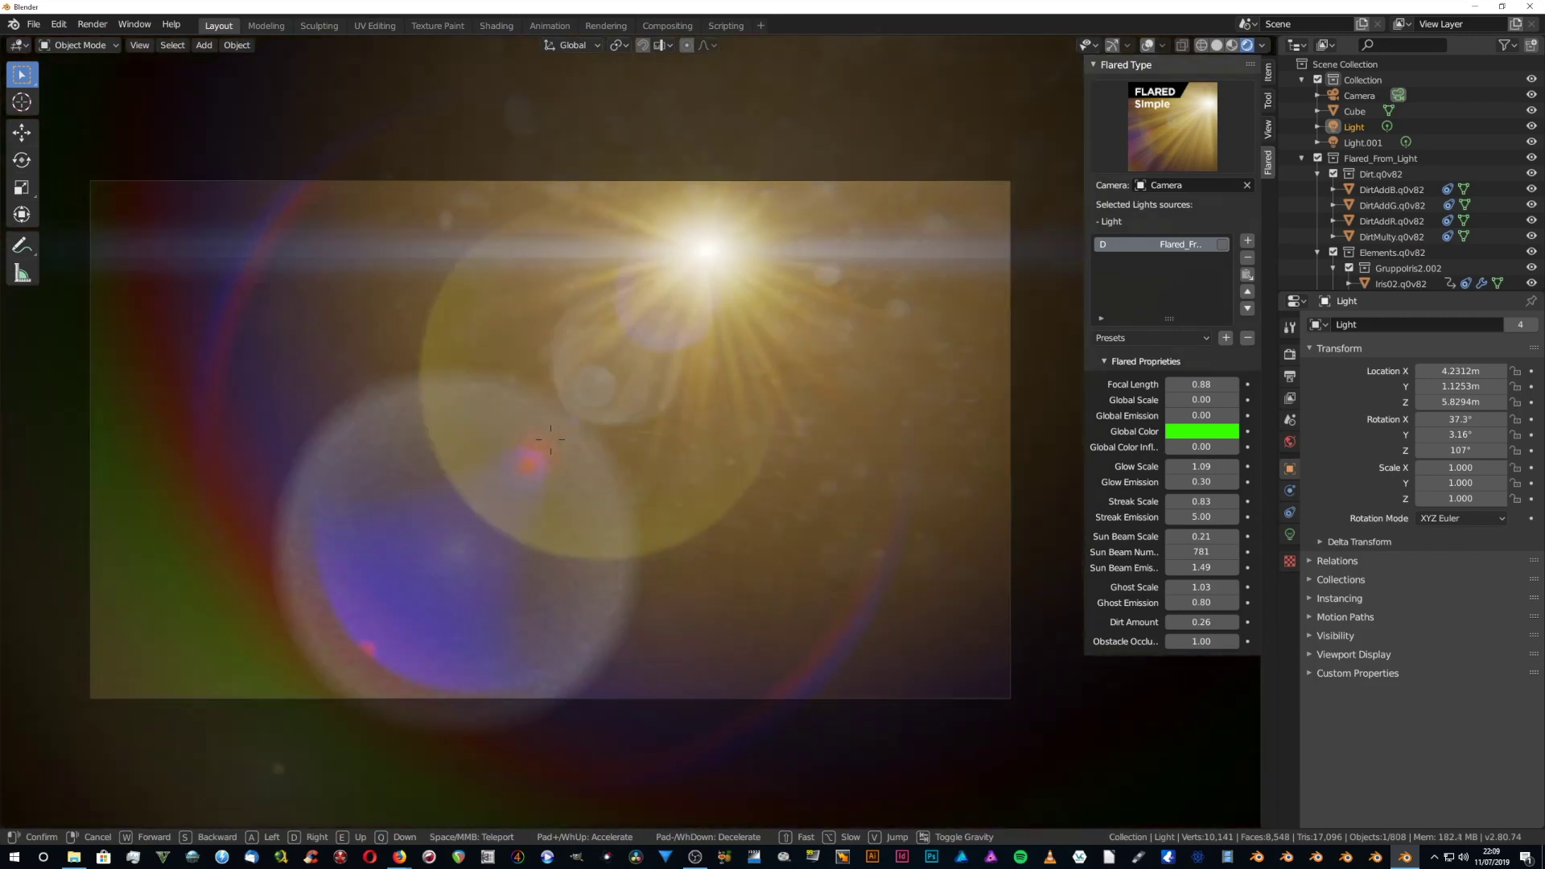
pyautogui.click(550, 439)
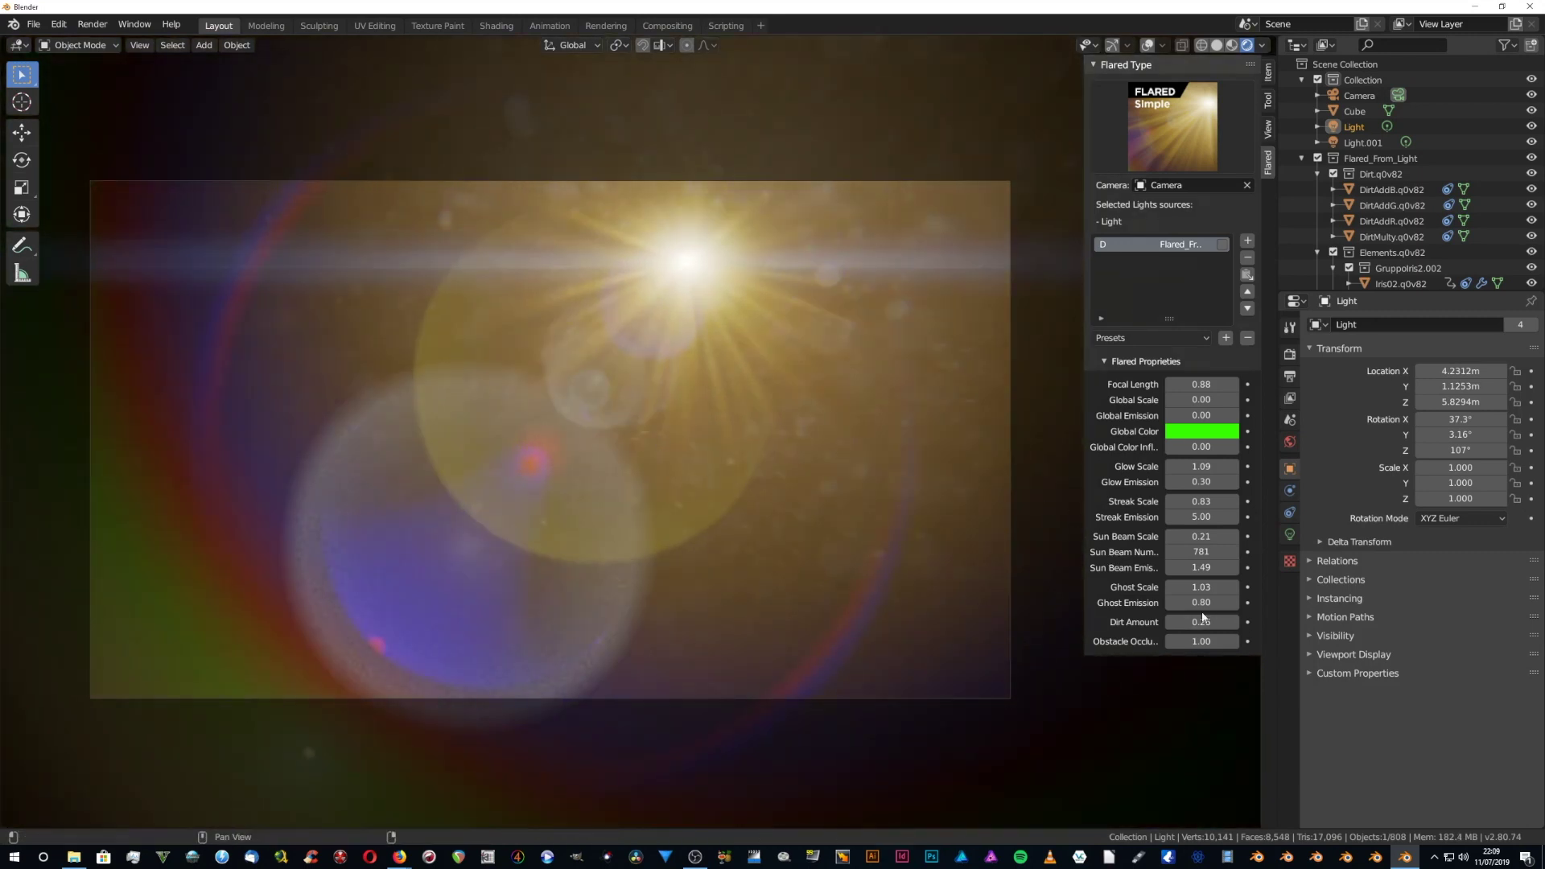
# - Set Ghost Emission to 0.26 and turn the camera to check the fainter ghosts from different angles
pyautogui.moveTo(1202, 603)
pyautogui.mouseDown()
pyautogui.moveTo(1235, 602)
pyautogui.moveTo(1173, 602)
pyautogui.mouseUp()
pyautogui.press('q')
pyautogui.click(727, 535)
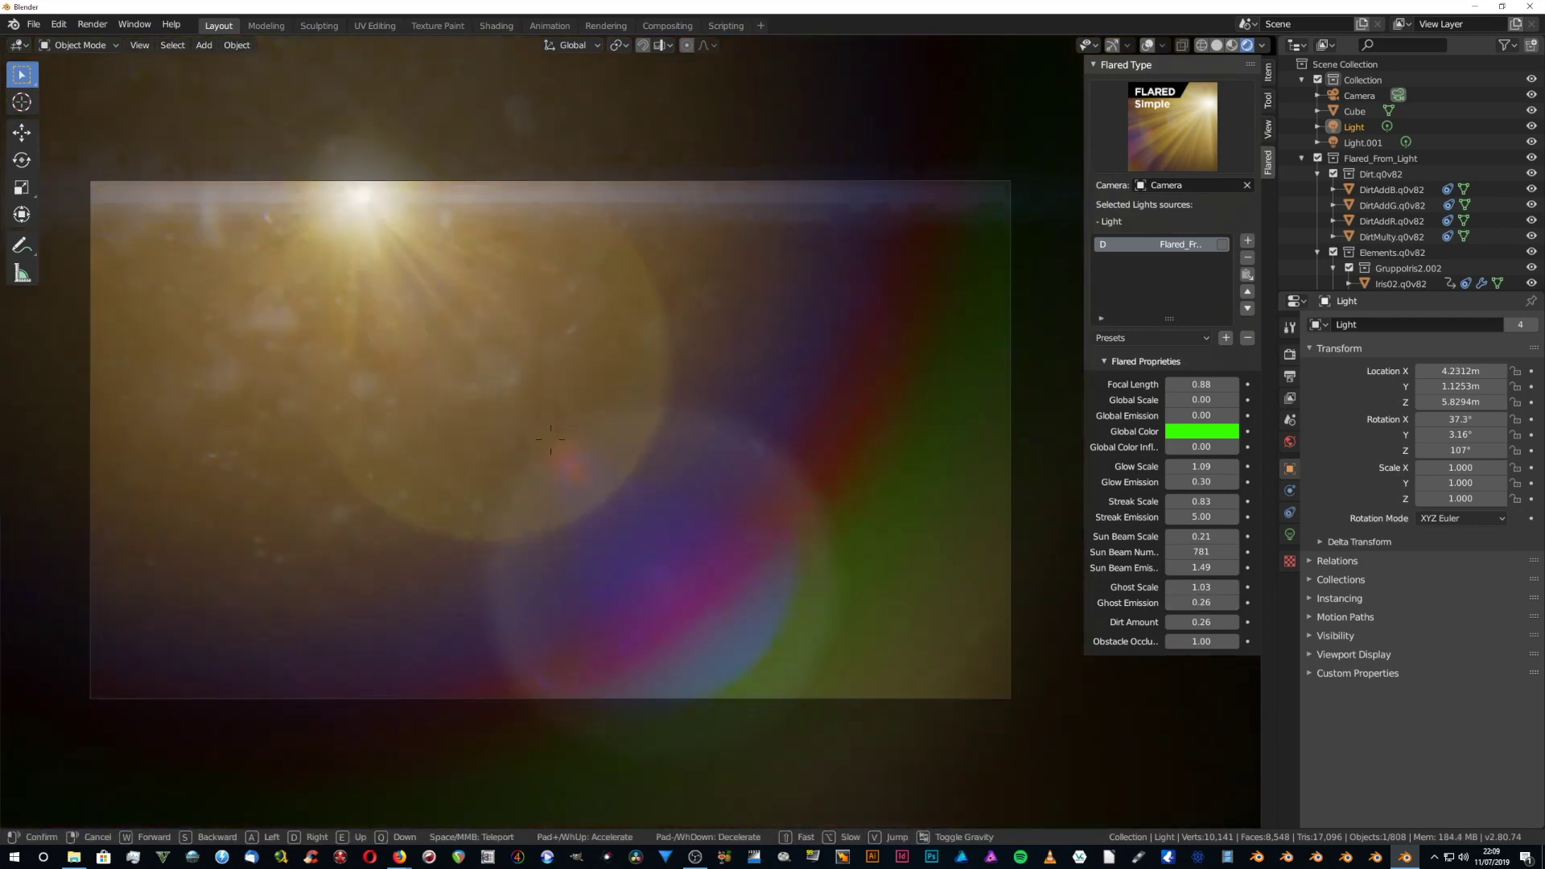
pyautogui.click(639, 433)
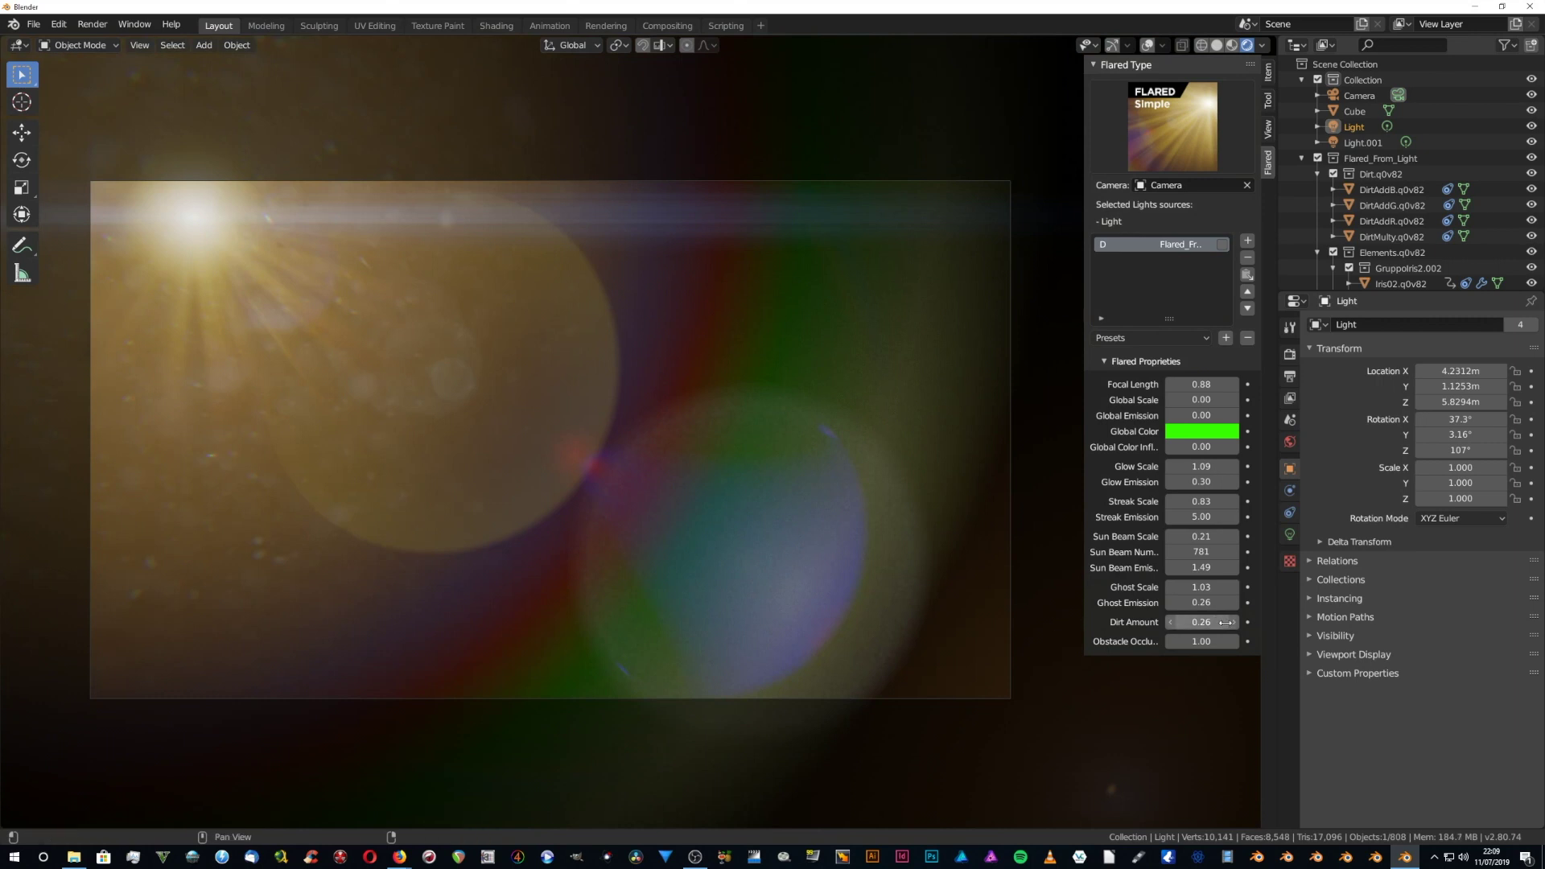
# - Set Dirt Amount to 0.29 and turn the camera to check the dirt specks around the light
pyautogui.moveTo(1189, 622); pyautogui.dragTo(1215, 623)
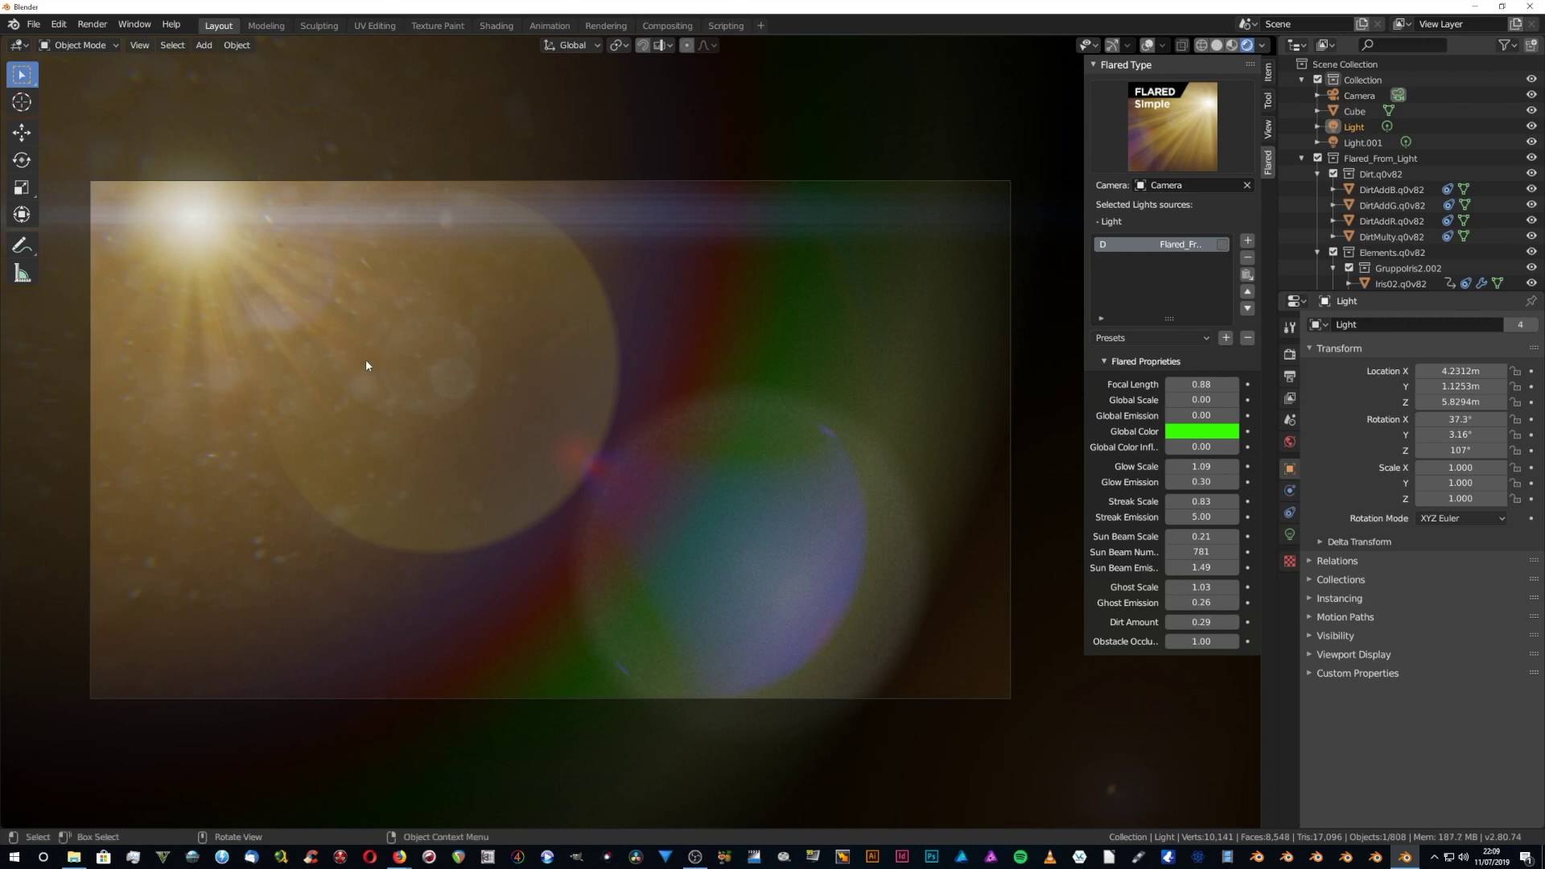
pyautogui.hotkey('shift', '`')
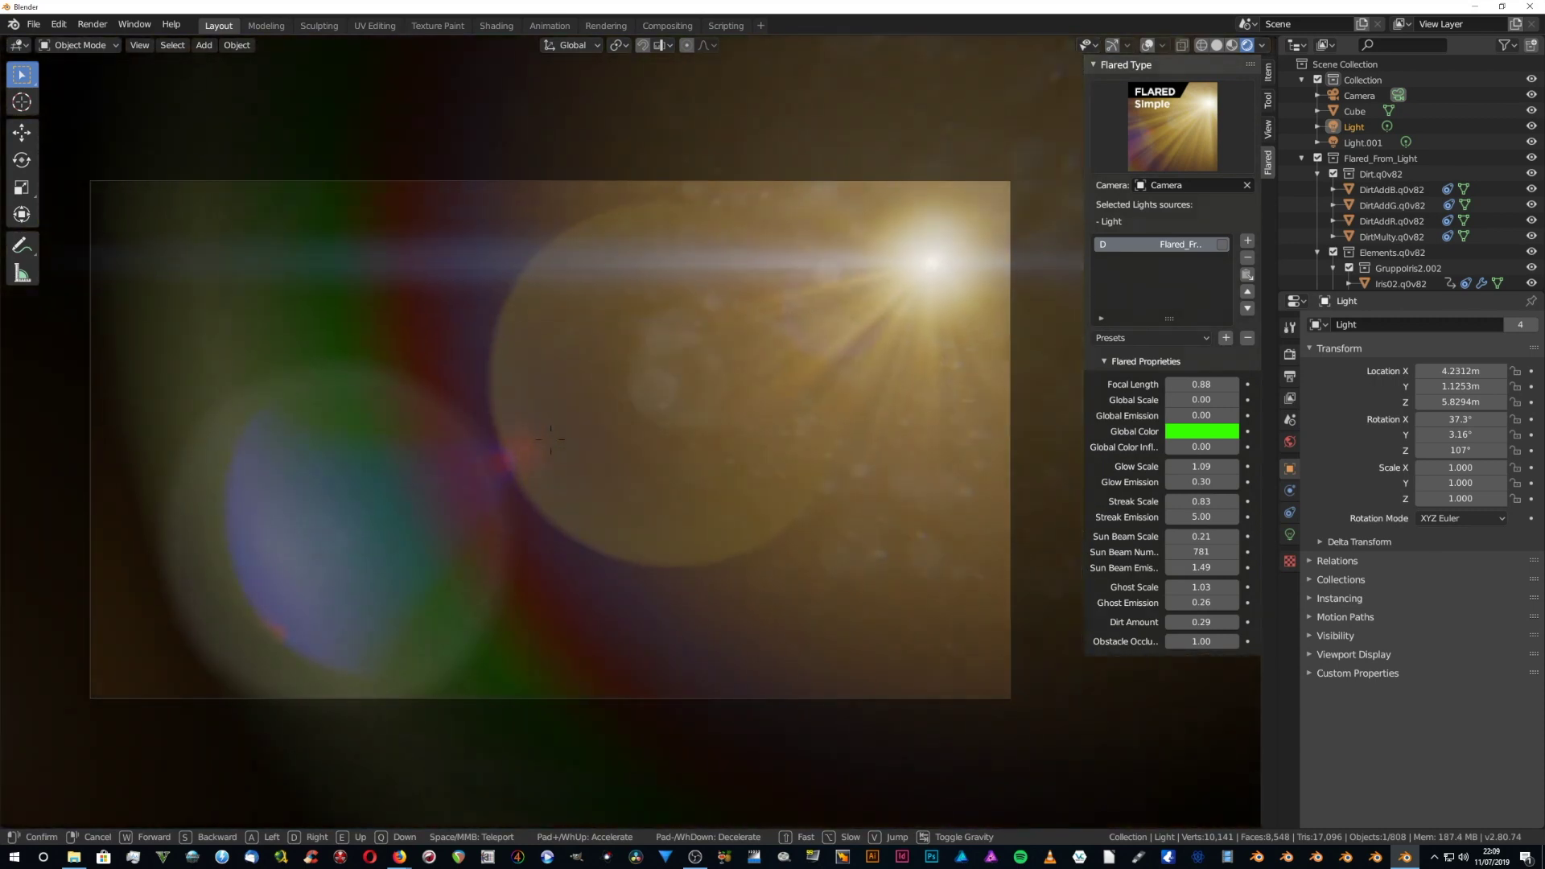
pyautogui.click(550, 439)
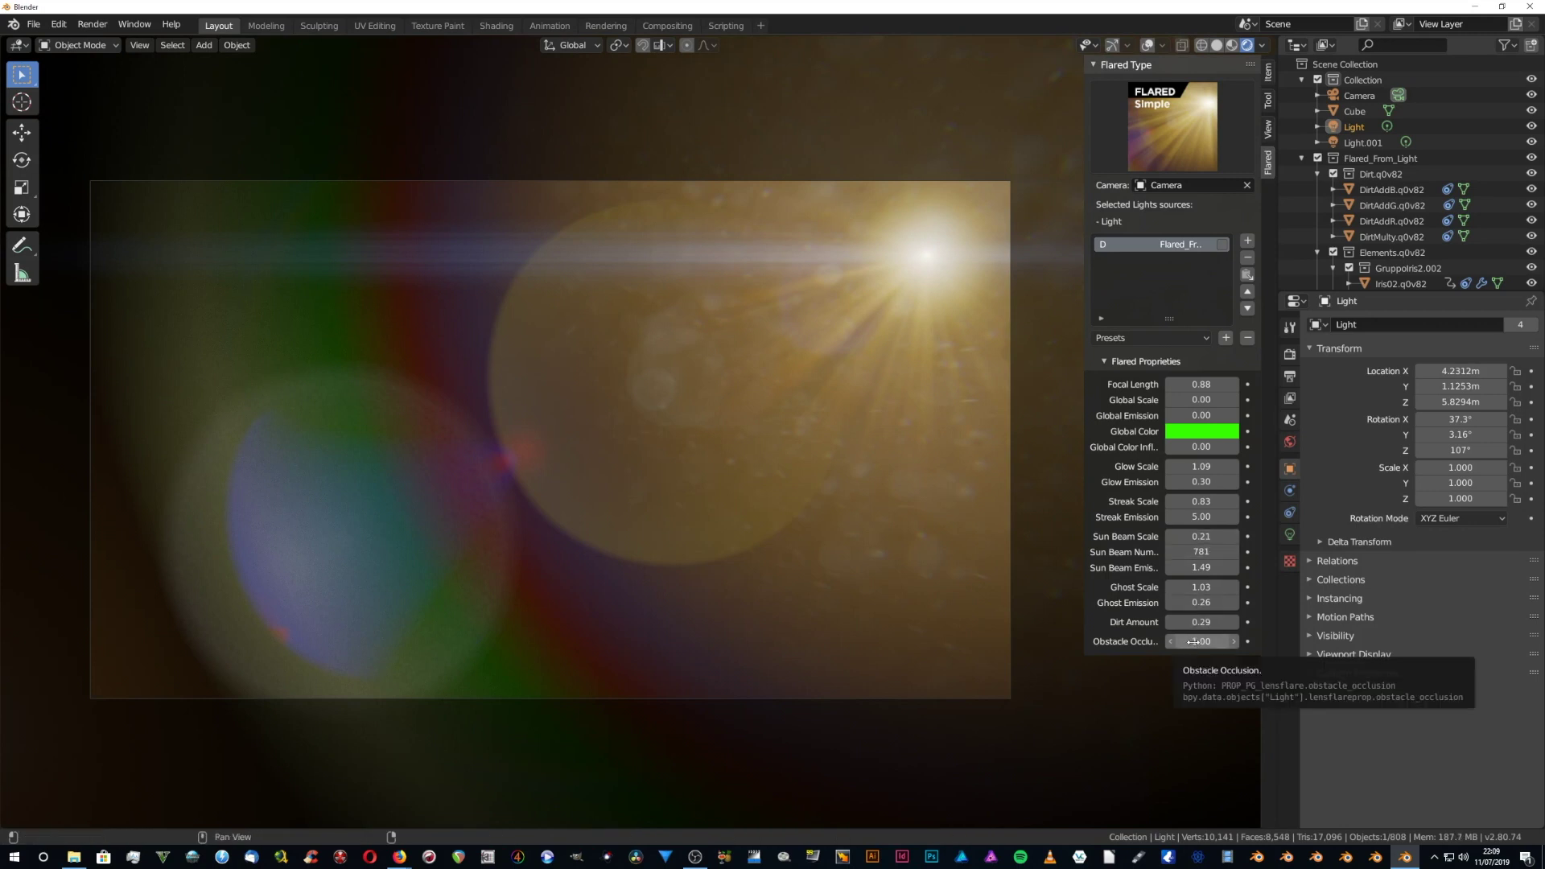
# - Try adjusting Obstacle Occlusion, leave it at 1.00, and turn the camera to bring the light near the middle of the frame
pyautogui.moveTo(1202, 642)
pyautogui.mouseDown()
pyautogui.moveTo(799, 642)
pyautogui.moveTo(1195, 642)
pyautogui.mouseUp()
pyautogui.hotkey('shift', '`')
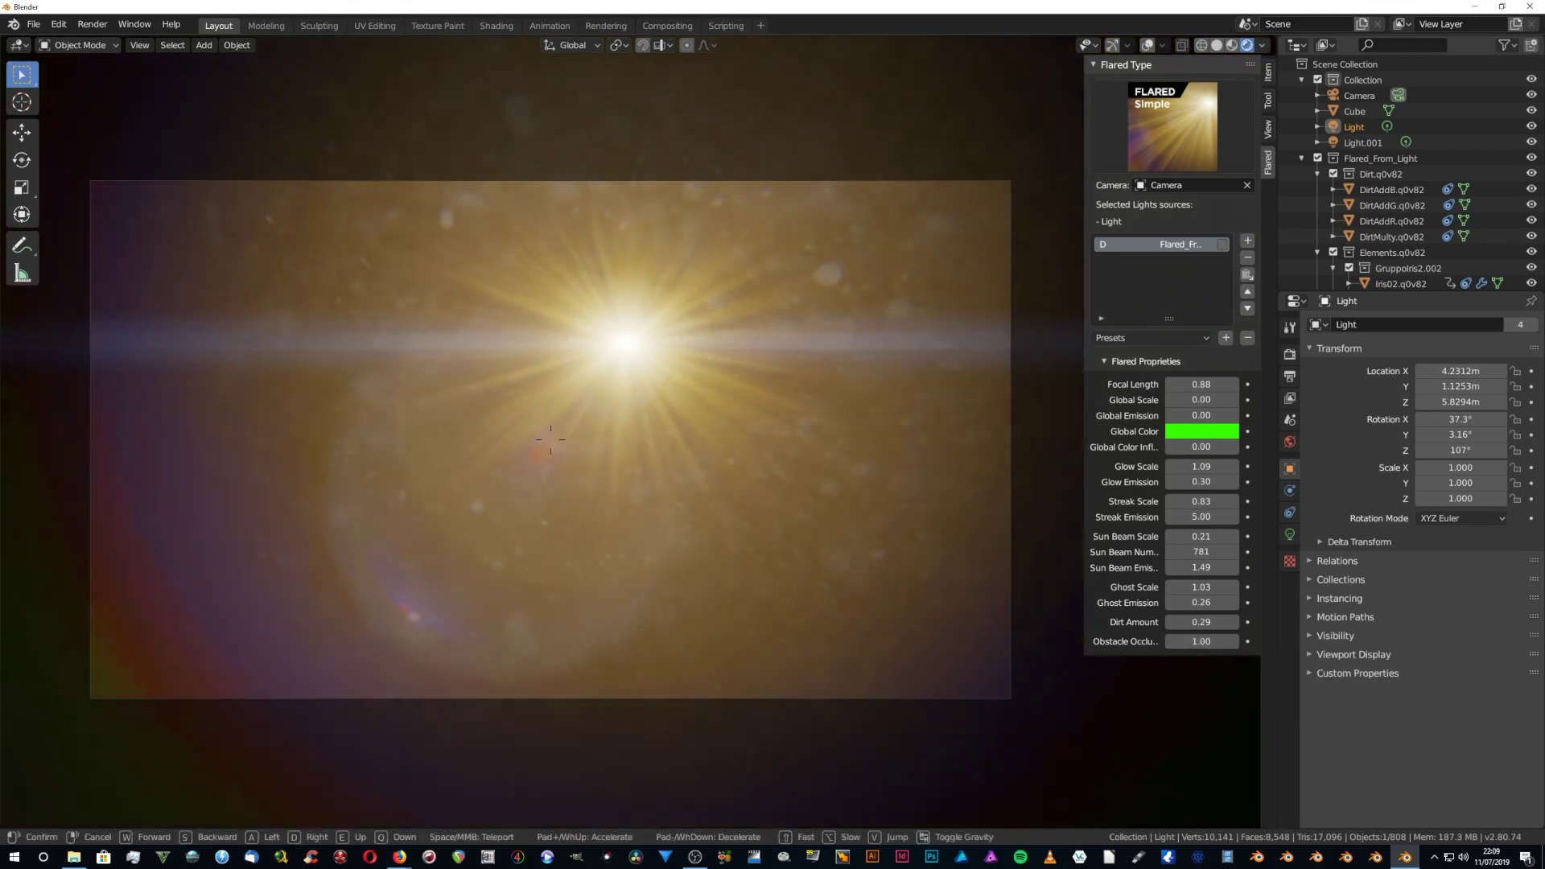
pyautogui.click(639, 436)
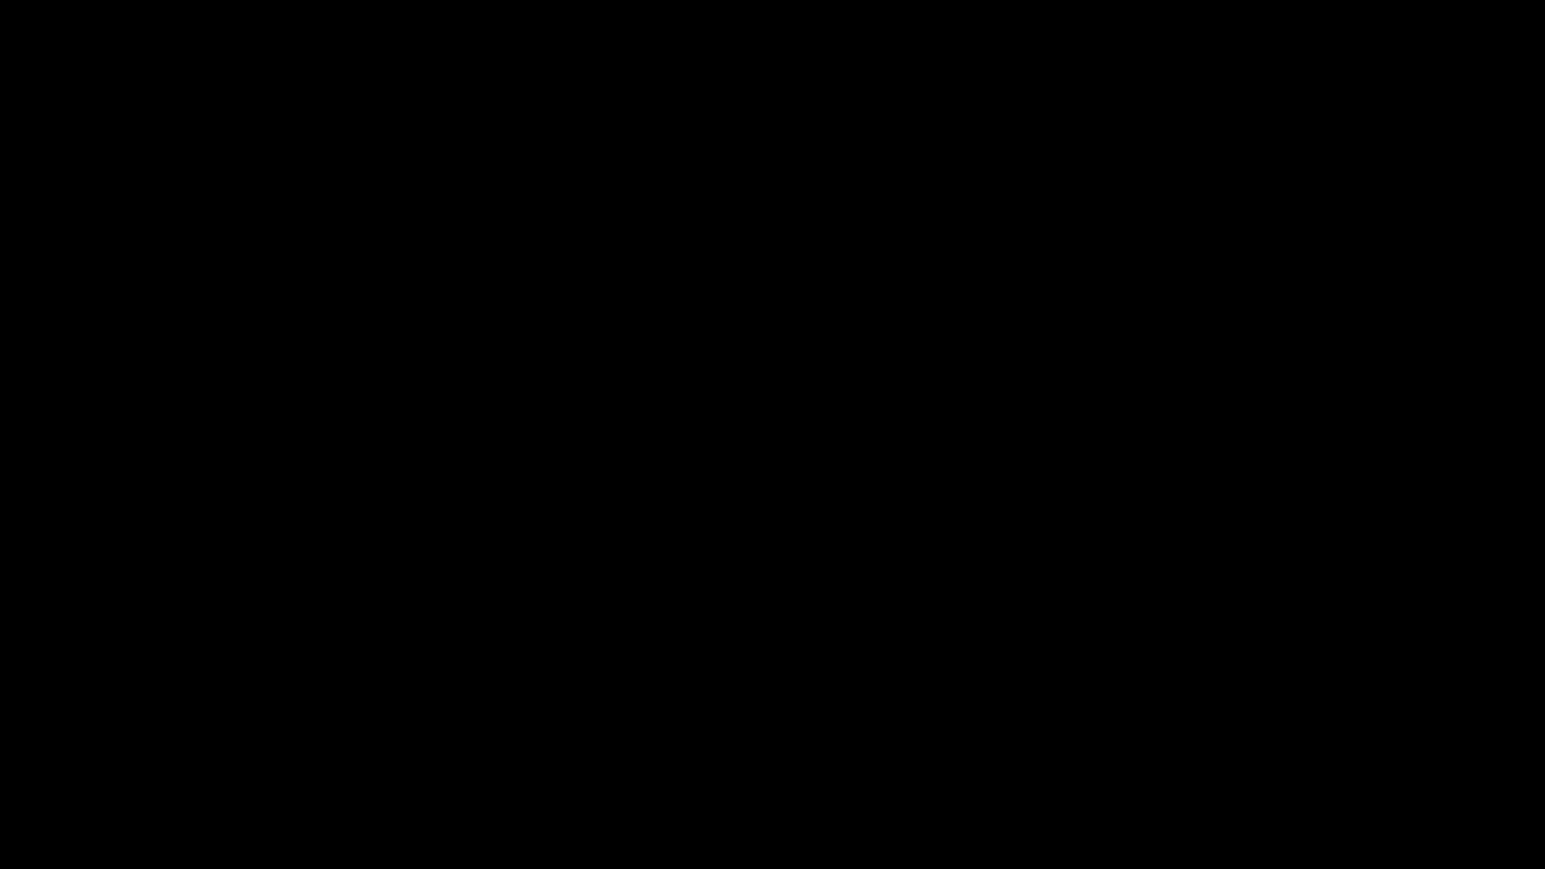